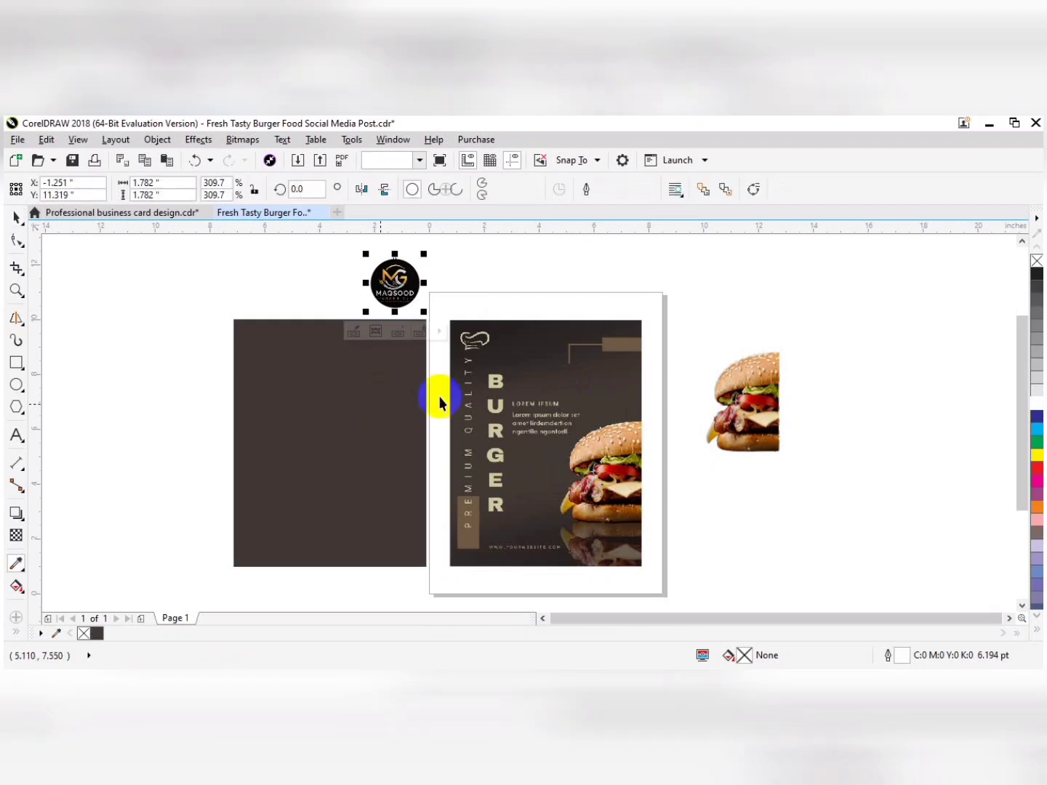
Place the burger picture over the lower right part of the dark poster rectangle and bring it to the front.
{"action": "left_click", "coordinate": [753, 415]}
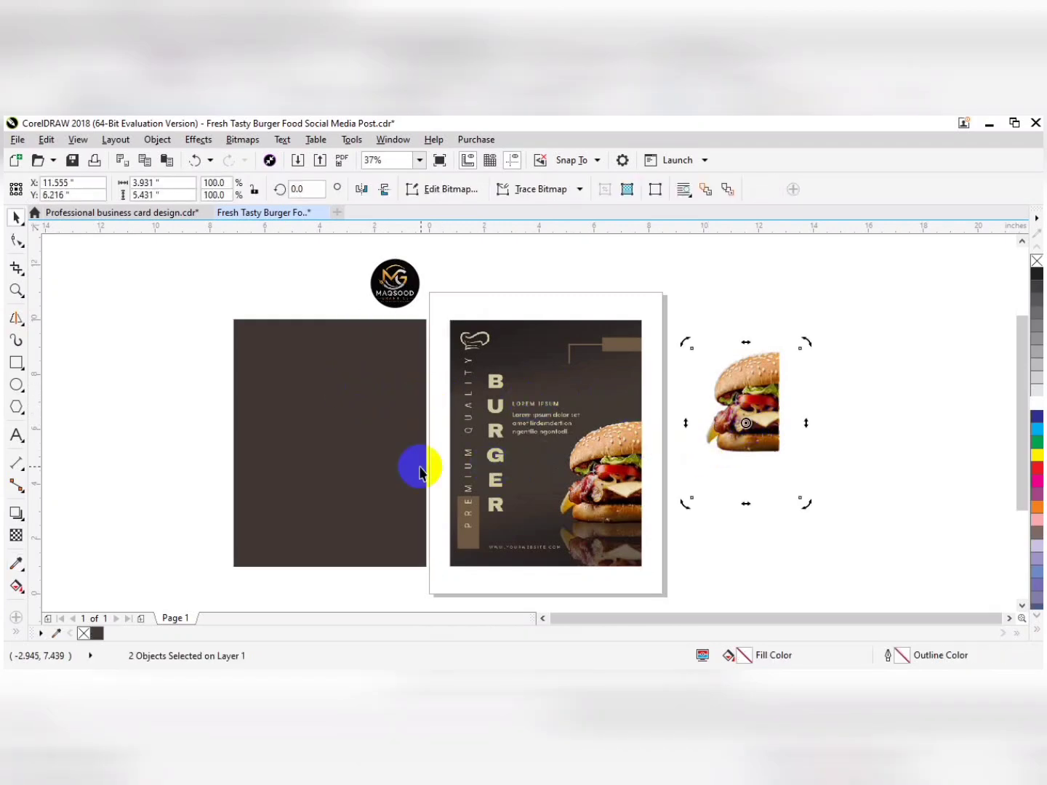
{"action": "left_click", "coordinate": [762, 402]}
{"action": "left_click", "coordinate": [370, 452], "text": "shift"}
{"action": "key", "text": "c"}
{"action": "key", "text": "e"}
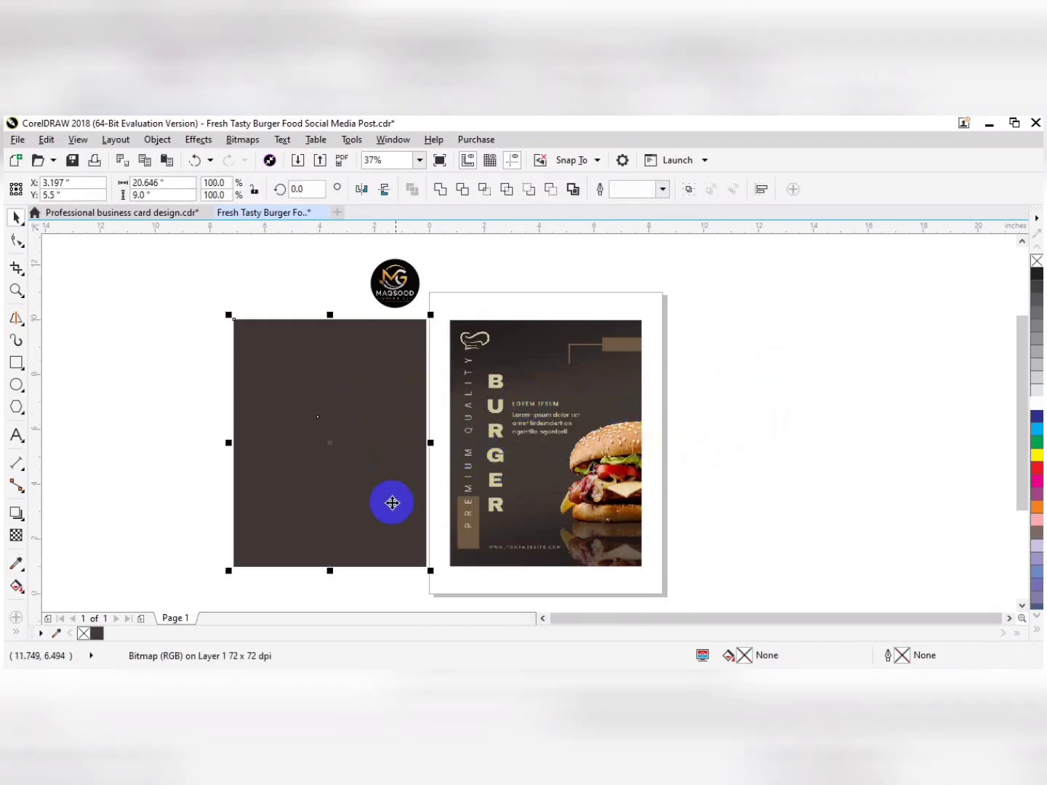
{"action": "left_click", "coordinate": [206, 421]}
{"action": "left_click_drag", "start_coordinate": [311, 583], "coordinate": [486, 384]}
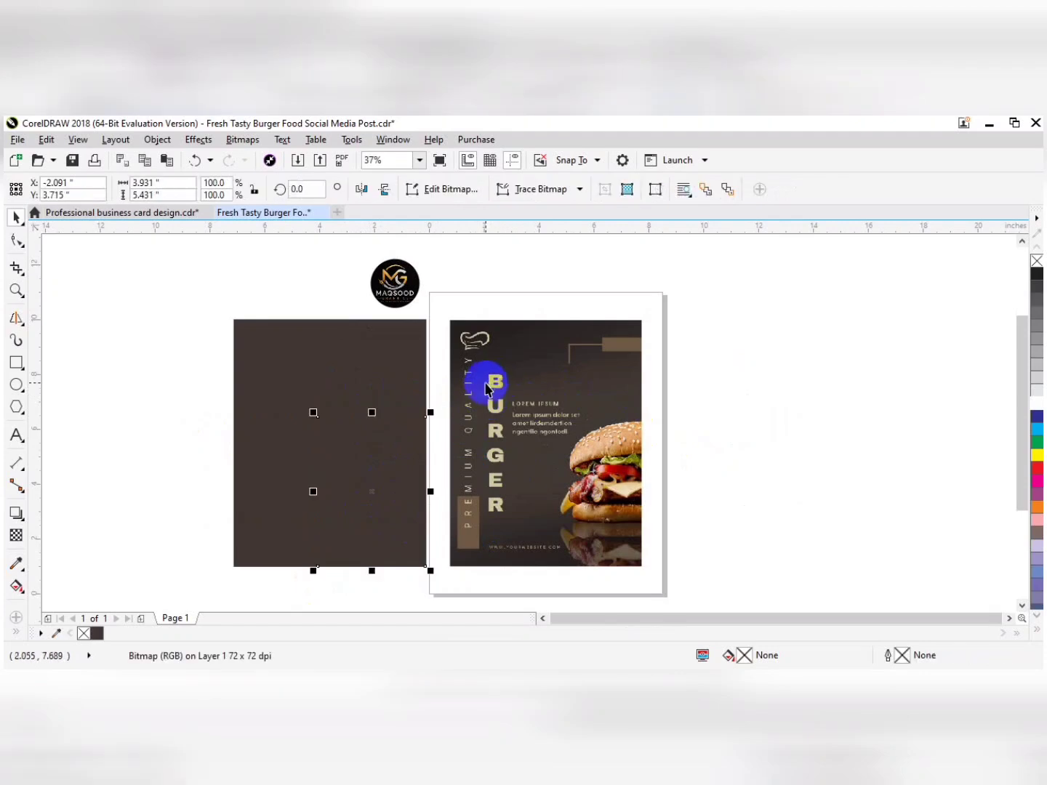
{"action": "key", "text": "shift+Page_Up"}
{"action": "left_click_drag", "start_coordinate": [369, 455], "coordinate": [385, 474]}
PowerClip the burger picture inside the dark poster rectangle.
{"action": "right_click", "coordinate": [391, 455]}
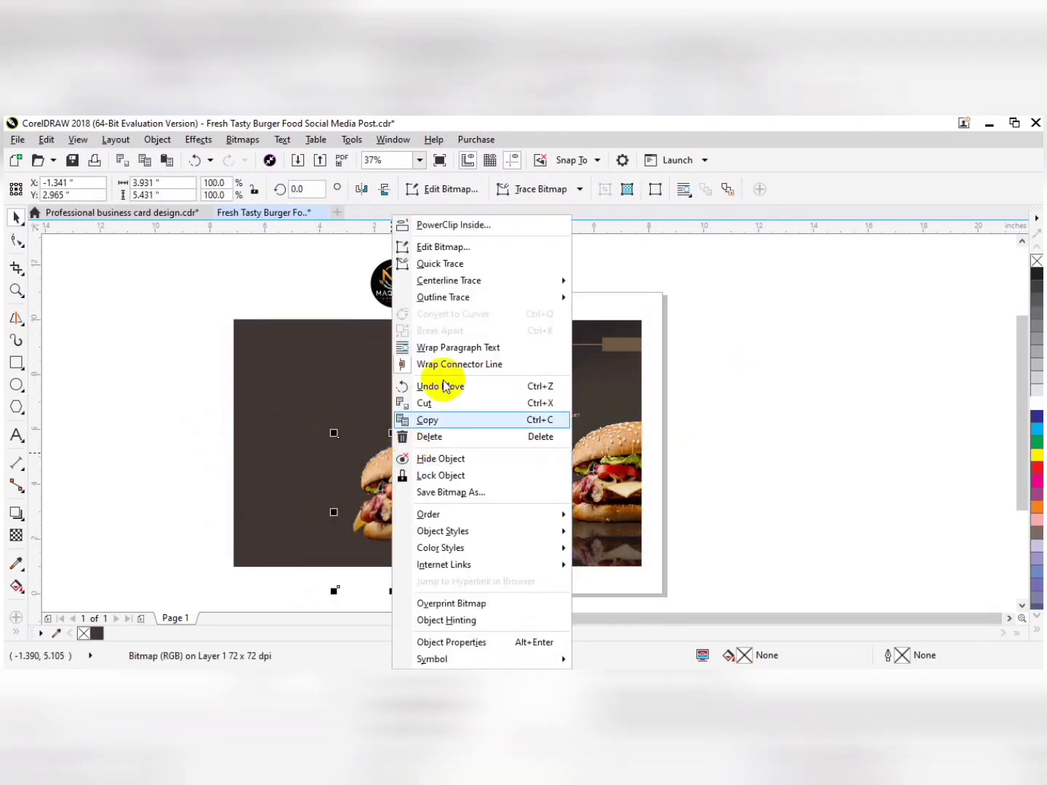
{"action": "left_click", "coordinate": [428, 225]}
{"action": "left_click", "coordinate": [400, 329]}
{"action": "left_click", "coordinate": [399, 460]}
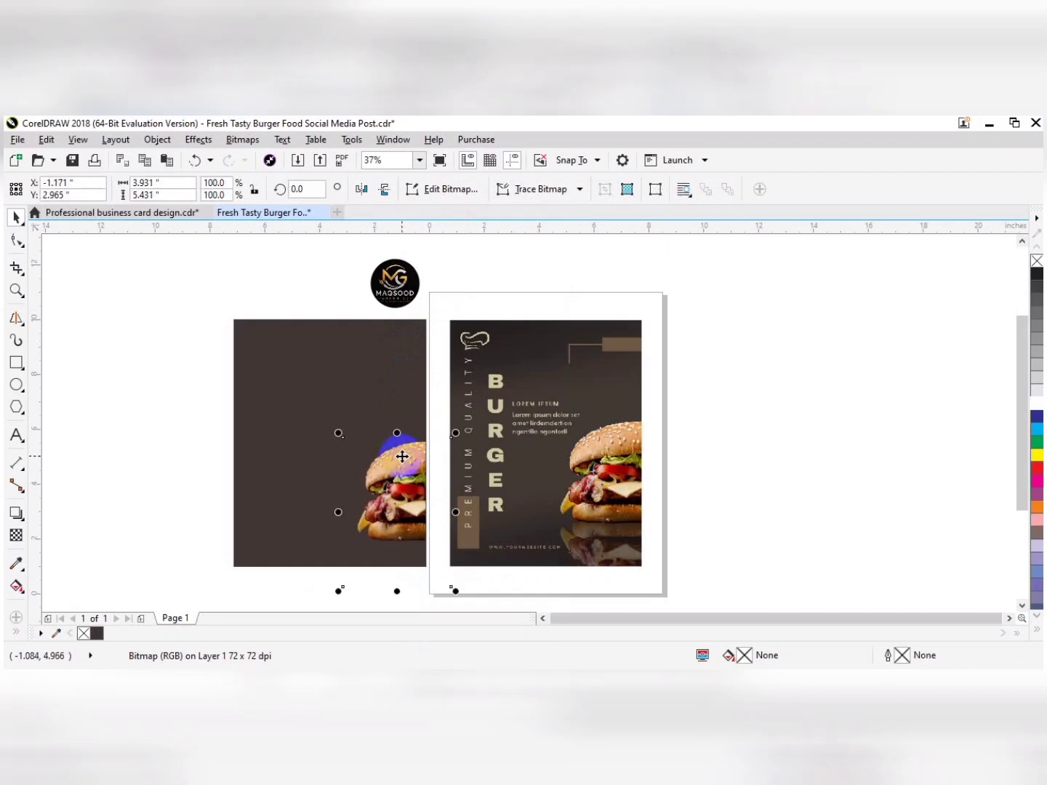
Enlarge the clipped burger to about 108% and reposition it against the poster's right edge, then finish editing the PowerClip.
{"action": "left_click", "coordinate": [733, 416]}
{"action": "left_click", "coordinate": [400, 469], "text": "ctrl"}
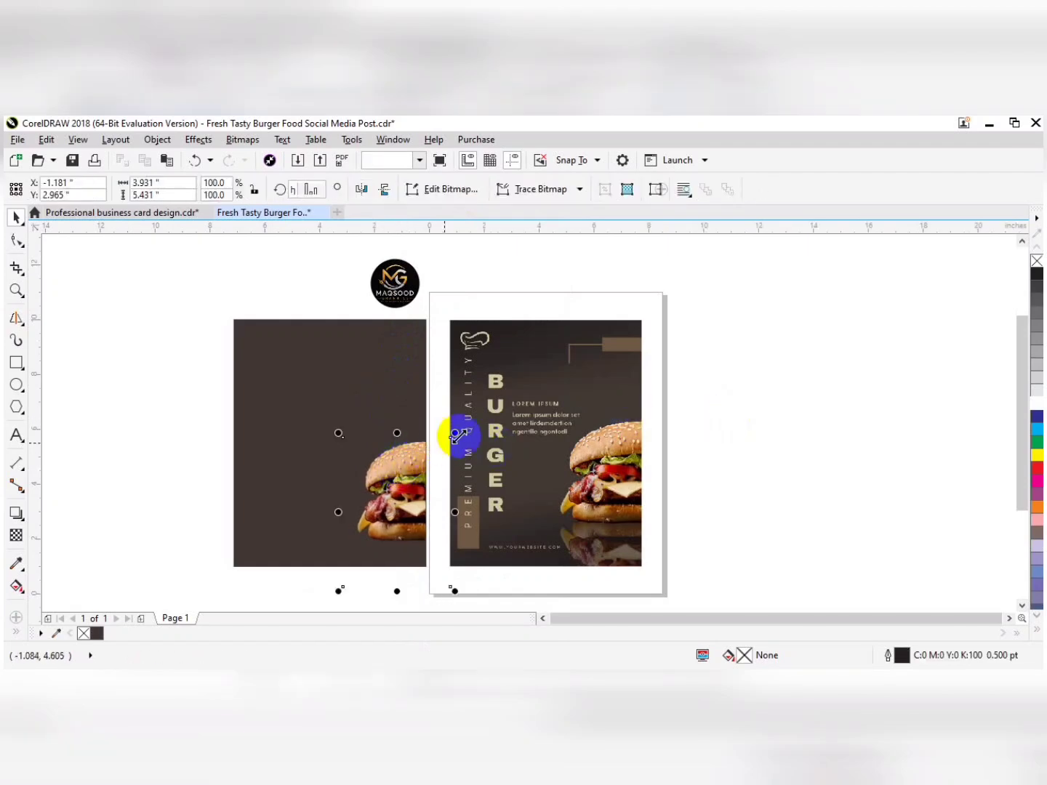
{"action": "mouse_move", "coordinate": [455, 434]}
{"action": "left_mouse_down"}
{"action": "mouse_move", "coordinate": [460, 422]}
{"action": "mouse_move", "coordinate": [439, 439]}
{"action": "left_mouse_up"}
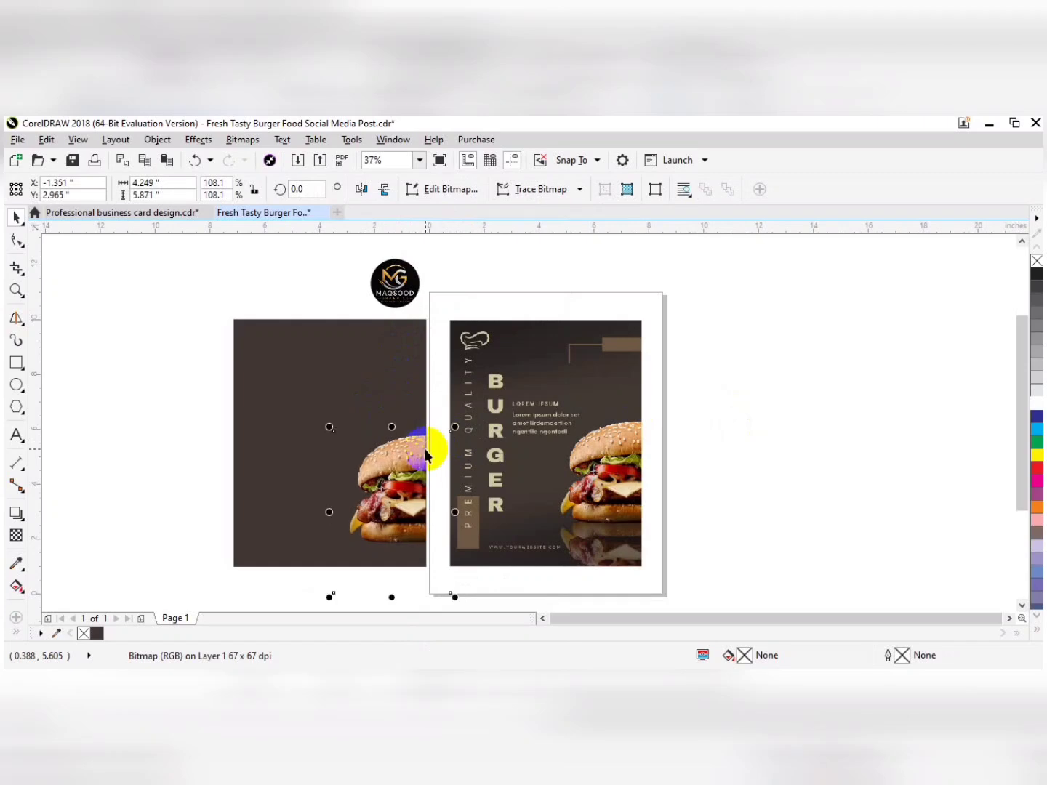
{"action": "scroll", "coordinate": [409, 460], "scroll_direction": "up", "scroll_amount": 4}
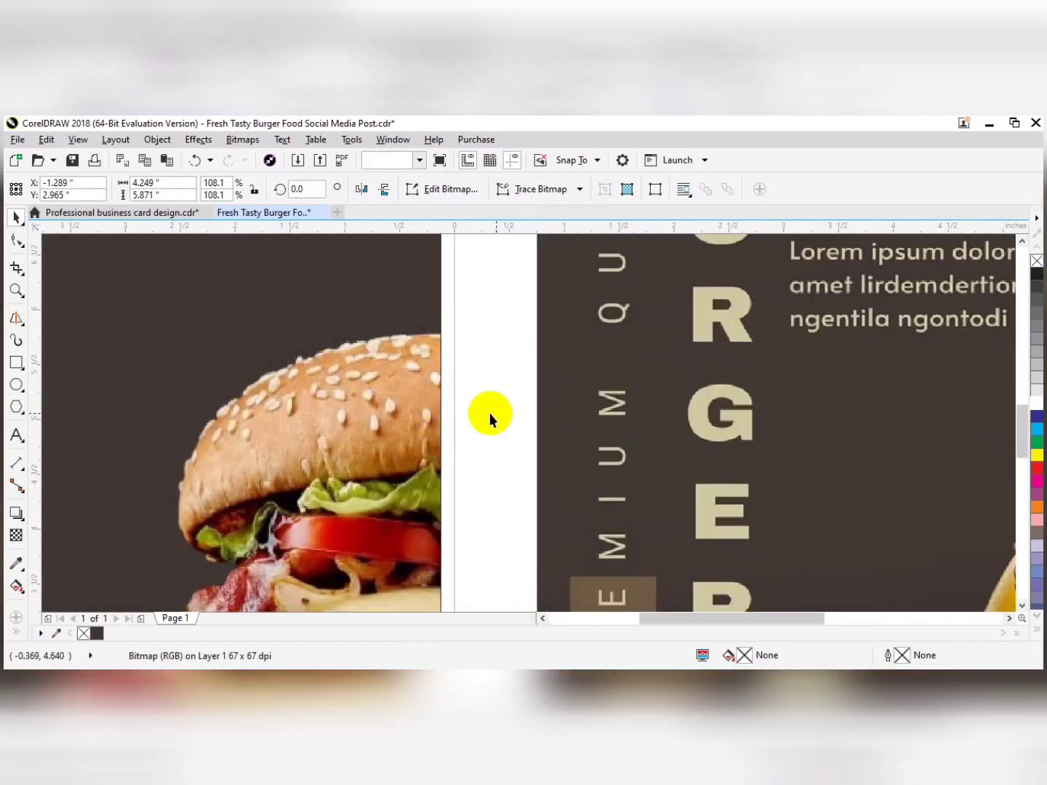
{"action": "left_click", "coordinate": [489, 413]}
{"action": "scroll", "coordinate": [489, 412], "scroll_direction": "down", "scroll_amount": 4}
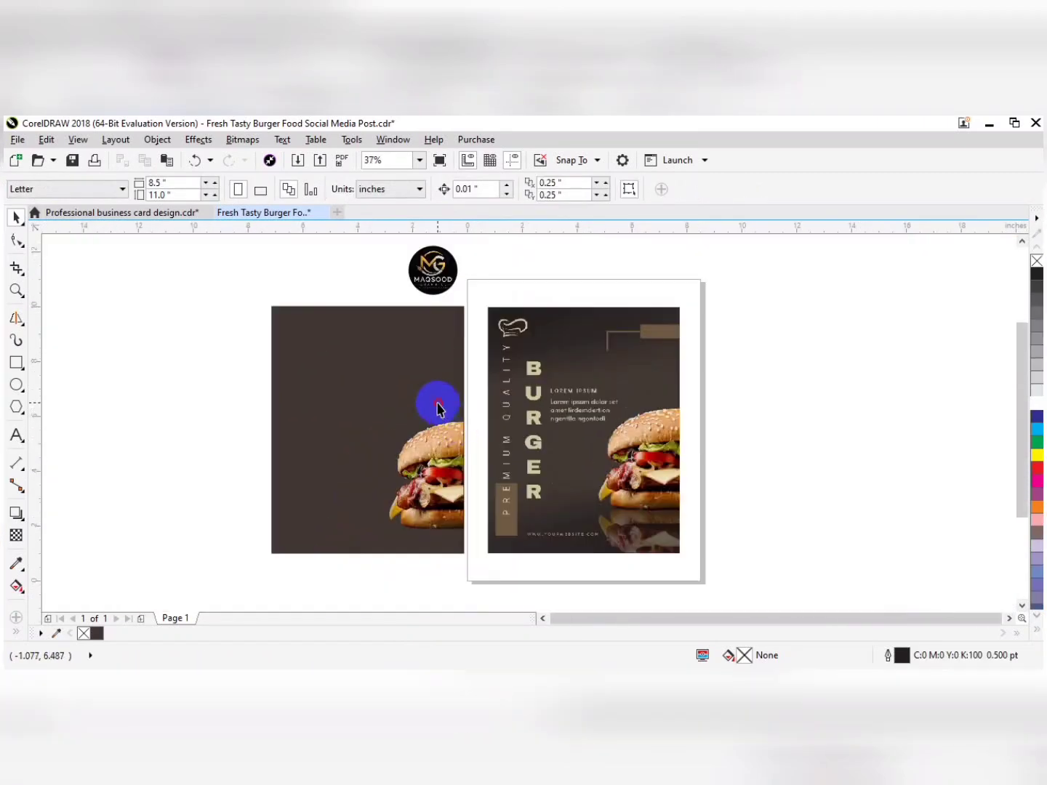
Draw a rectangle about 1.03 in wide and 2.16 in high in the dark poster's lower left corner.
{"action": "left_click_drag", "start_coordinate": [438, 403], "coordinate": [409, 404]}
{"action": "key", "text": "F2"}
{"action": "mouse_move", "coordinate": [730, 263]}
{"action": "left_mouse_down"}
{"action": "mouse_move", "coordinate": [570, 371]}
{"action": "mouse_move", "coordinate": [193, 542]}
{"action": "left_mouse_up"}
{"action": "left_click", "coordinate": [17, 362]}
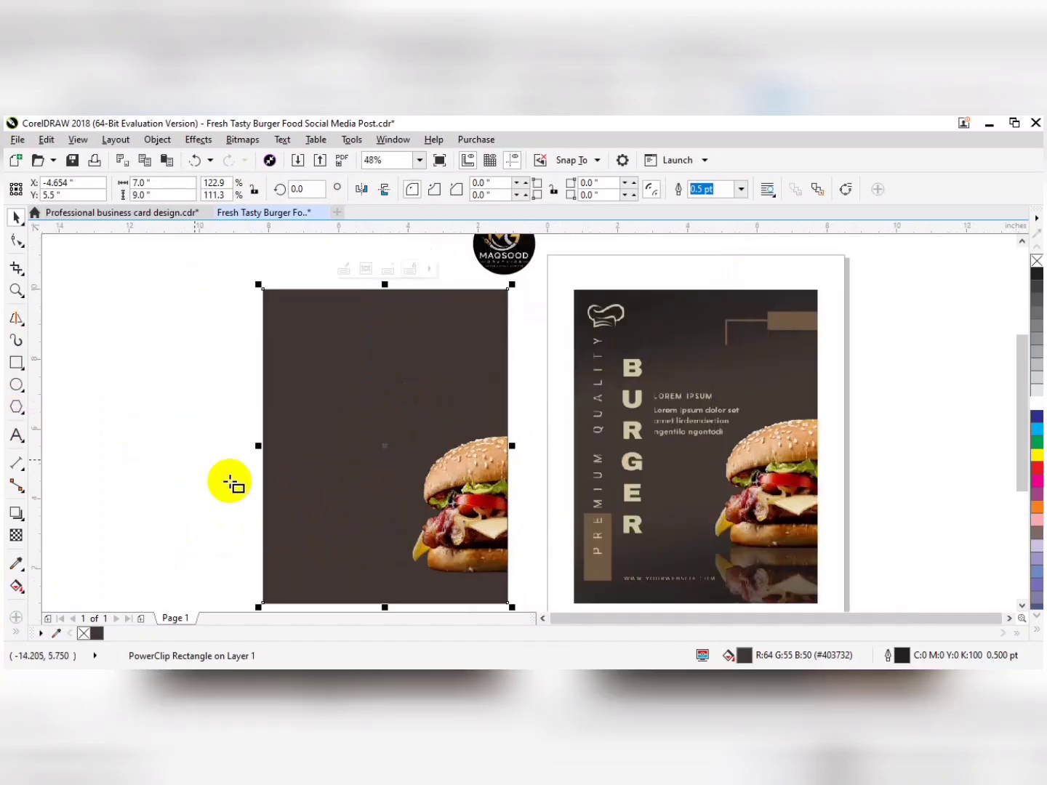
{"action": "left_click_drag", "start_coordinate": [271, 513], "coordinate": [318, 597]}
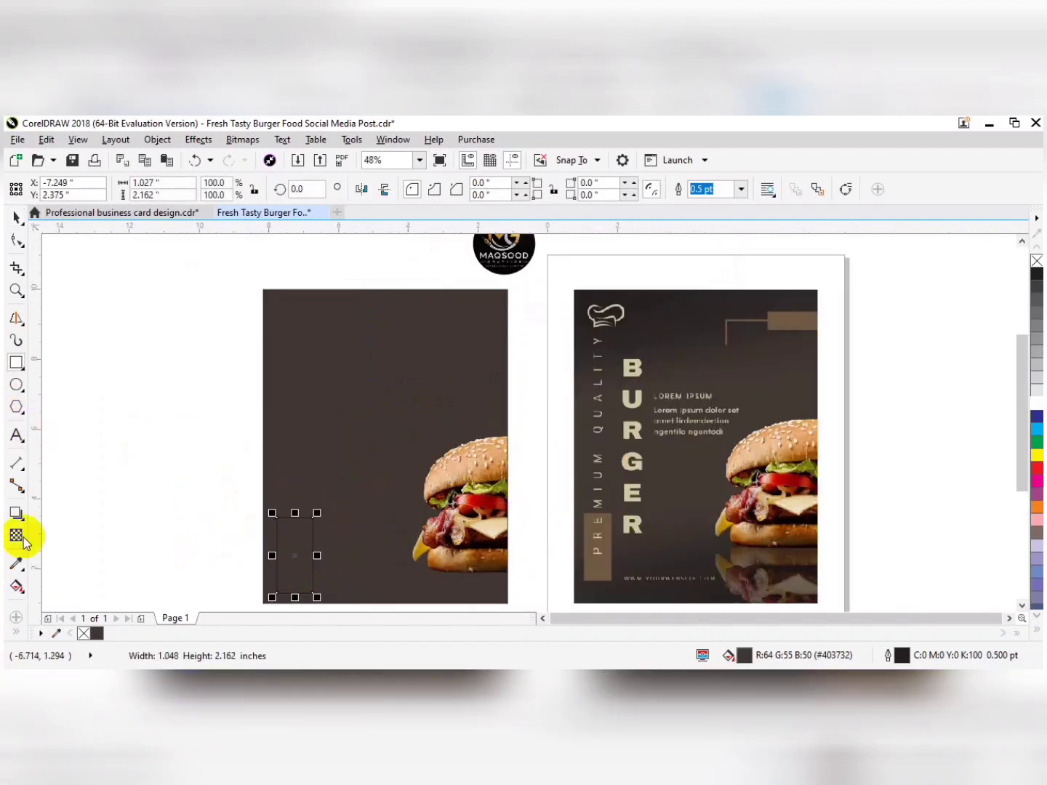
Fill the new rectangle with the brown sampled from the reference design's box and remove its outline.
{"action": "left_click", "coordinate": [17, 563]}
{"action": "left_click", "coordinate": [591, 561]}
{"action": "left_click", "coordinate": [297, 552]}
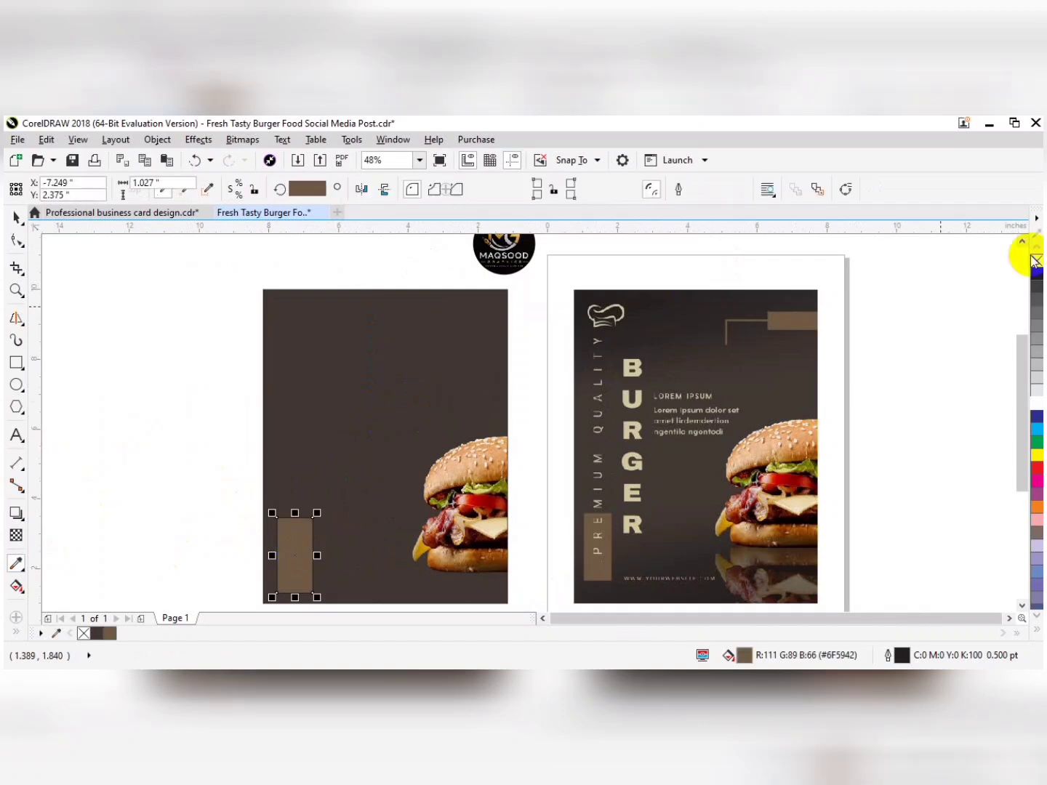
{"action": "right_click", "coordinate": [1036, 258]}
Narrow the brown rectangle to about 0.76 in and place a copy rotated 90 degrees in the poster's upper part.
{"action": "key", "text": "space"}
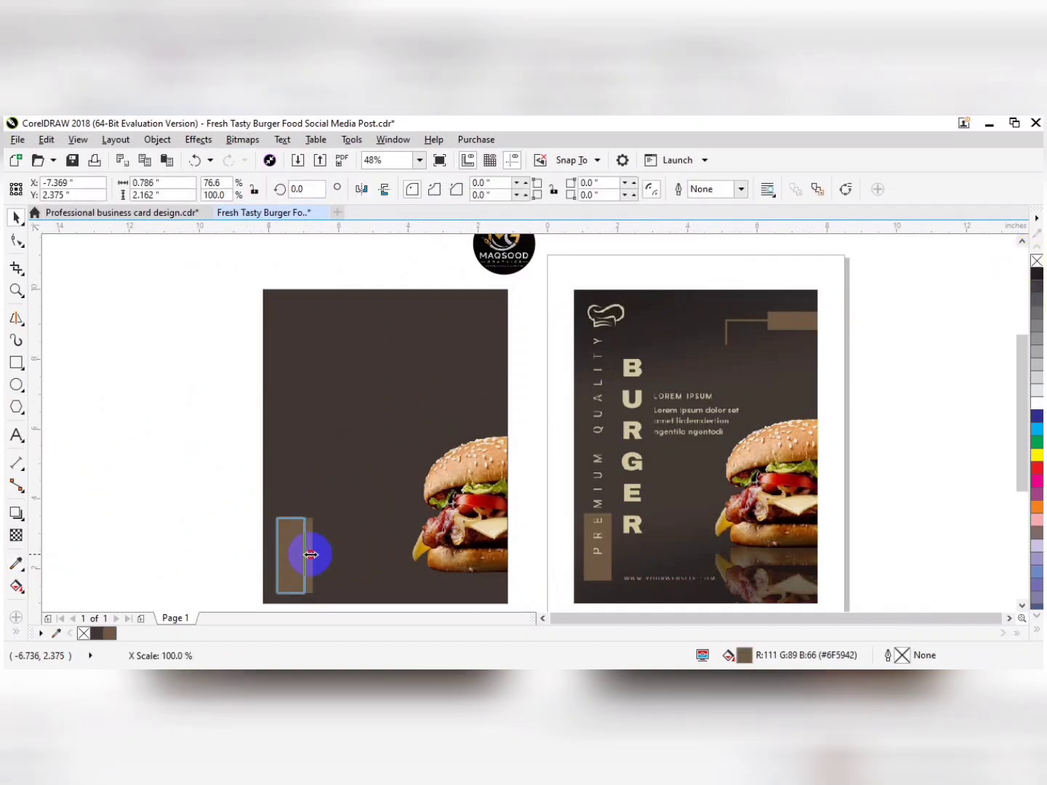
{"action": "left_click_drag", "start_coordinate": [311, 554], "coordinate": [324, 342]}
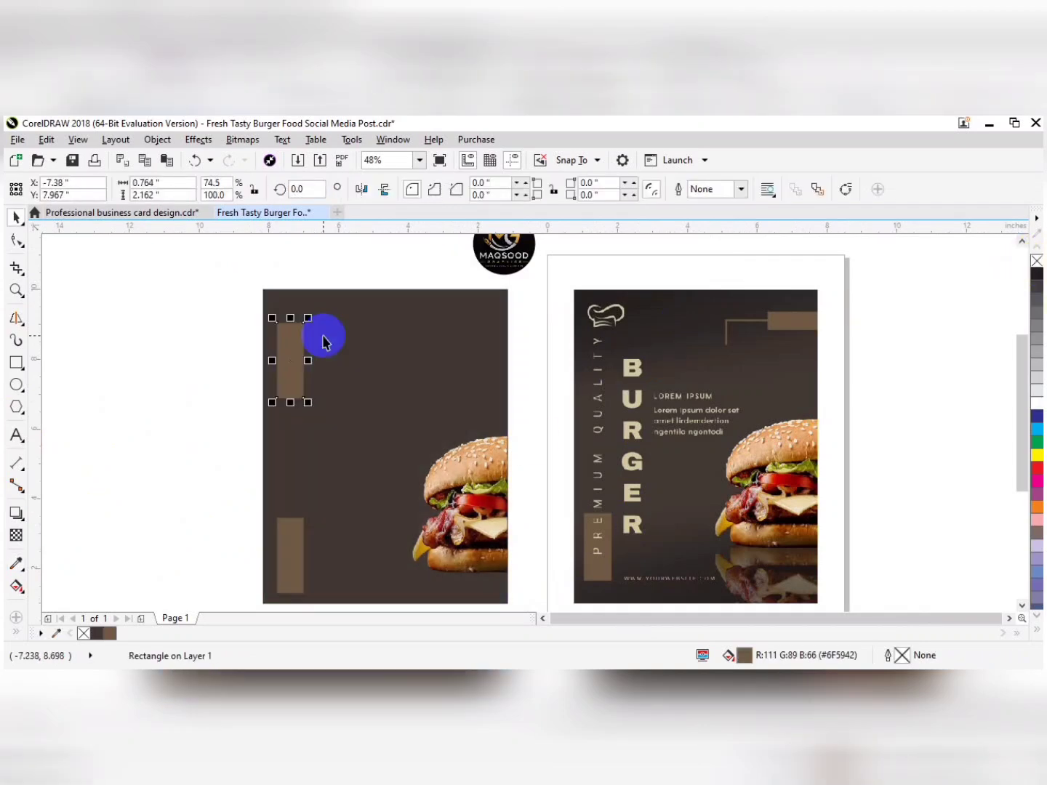
{"action": "left_click", "coordinate": [298, 189]}
{"action": "type", "text": "90"}
{"action": "key", "text": "Return"}
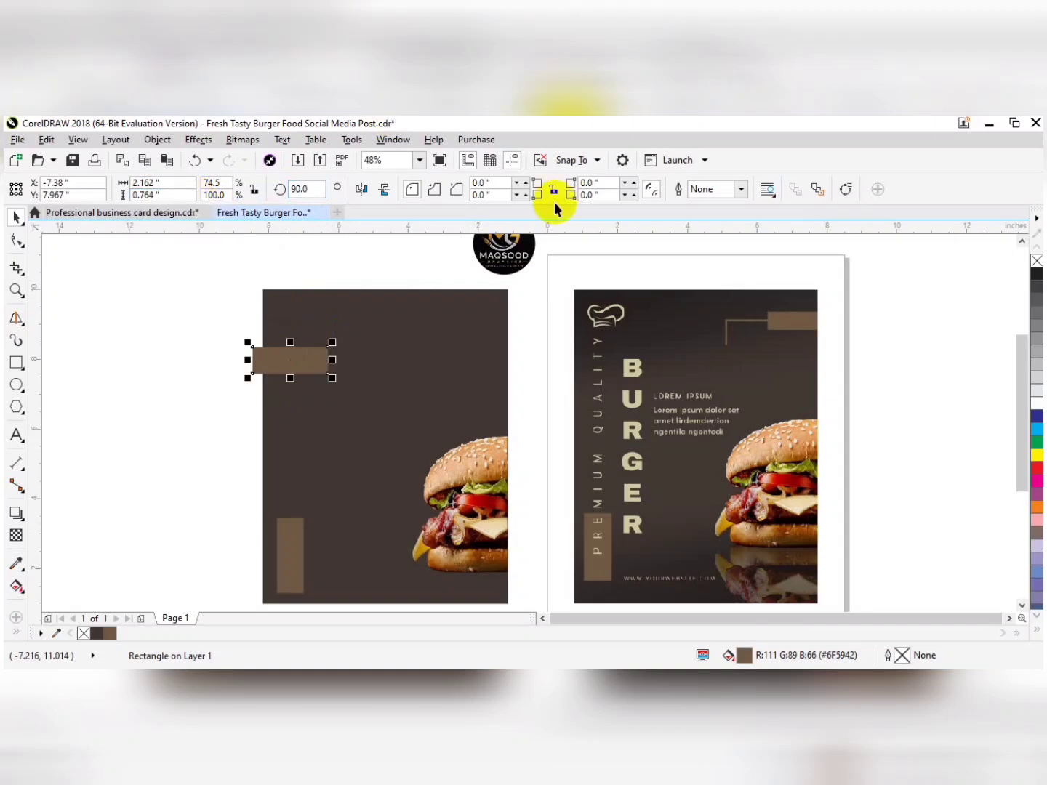
Align the rotated brown copy with the dark poster's right edge.
{"action": "left_click", "coordinate": [473, 315], "text": "shift"}
{"action": "key", "text": "r"}
{"action": "left_click", "coordinate": [474, 315], "text": "shift"}
{"action": "left_click_drag", "start_coordinate": [472, 378], "coordinate": [471, 377]}
Thin the horizontal brown bar to about 0.47 in high and move it closer to the poster's upper edge.
{"action": "key", "text": "F2"}
{"action": "left_click_drag", "start_coordinate": [548, 303], "coordinate": [384, 415]}
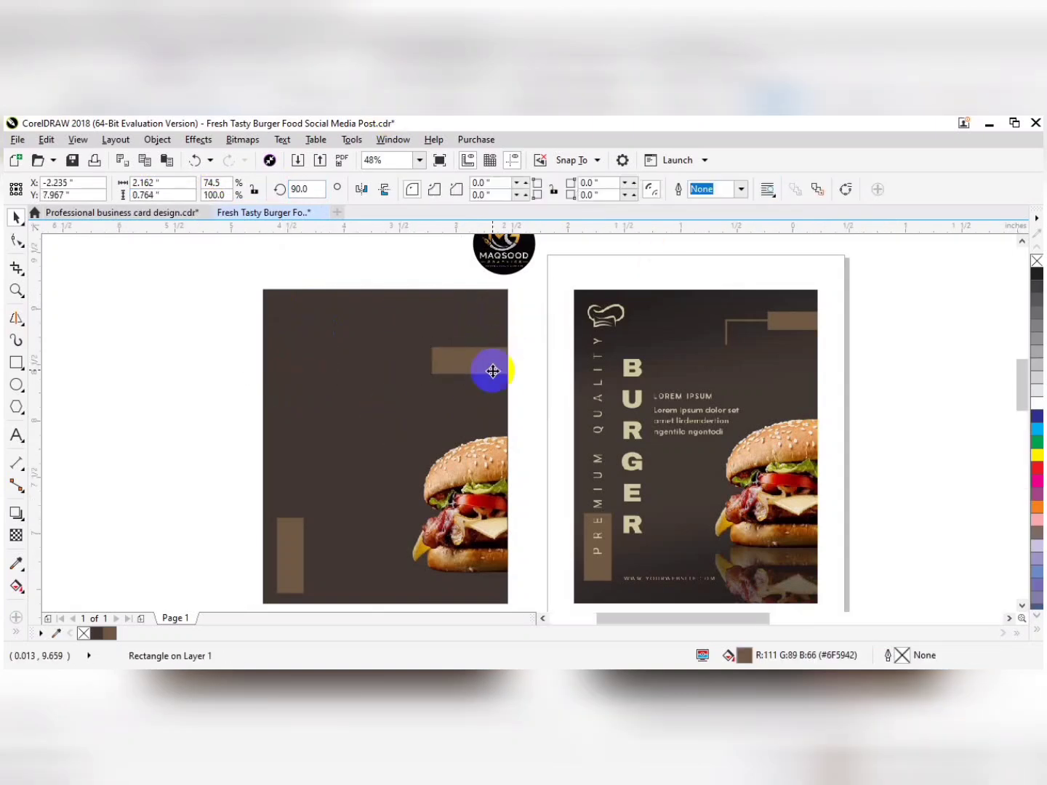
{"action": "left_click_drag", "start_coordinate": [541, 469], "coordinate": [534, 431]}
{"action": "scroll", "coordinate": [519, 429], "scroll_direction": "down", "scroll_amount": 4}
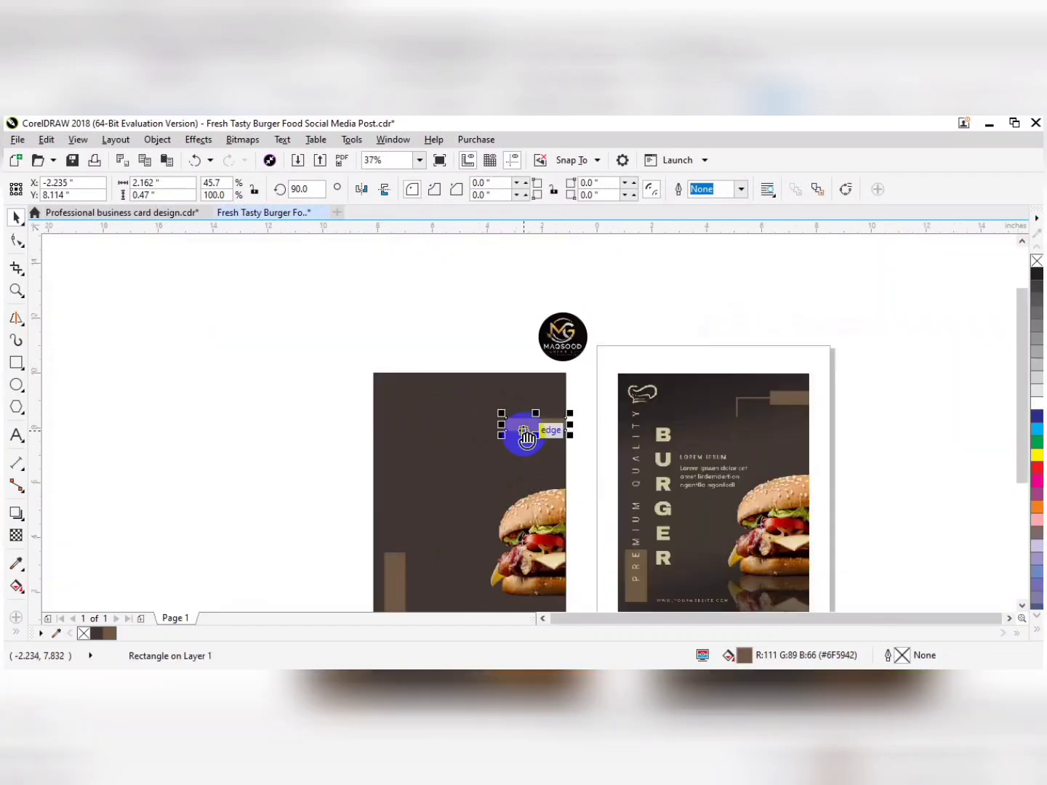
{"action": "mouse_move", "coordinate": [542, 356]}
{"action": "left_mouse_down"}
{"action": "mouse_move", "coordinate": [535, 412]}
{"action": "mouse_move", "coordinate": [534, 369]}
{"action": "mouse_move", "coordinate": [547, 357]}
{"action": "left_mouse_up"}
{"action": "left_click", "coordinate": [377, 331]}
Draw a horizontal line about 2.13 in long running leftward from the brown bar with the Freehand or 2-Point Line tool.
{"action": "key", "text": "F2"}
{"action": "left_click_drag", "start_coordinate": [367, 287], "coordinate": [848, 574]}
{"action": "left_click", "coordinate": [25, 331]}
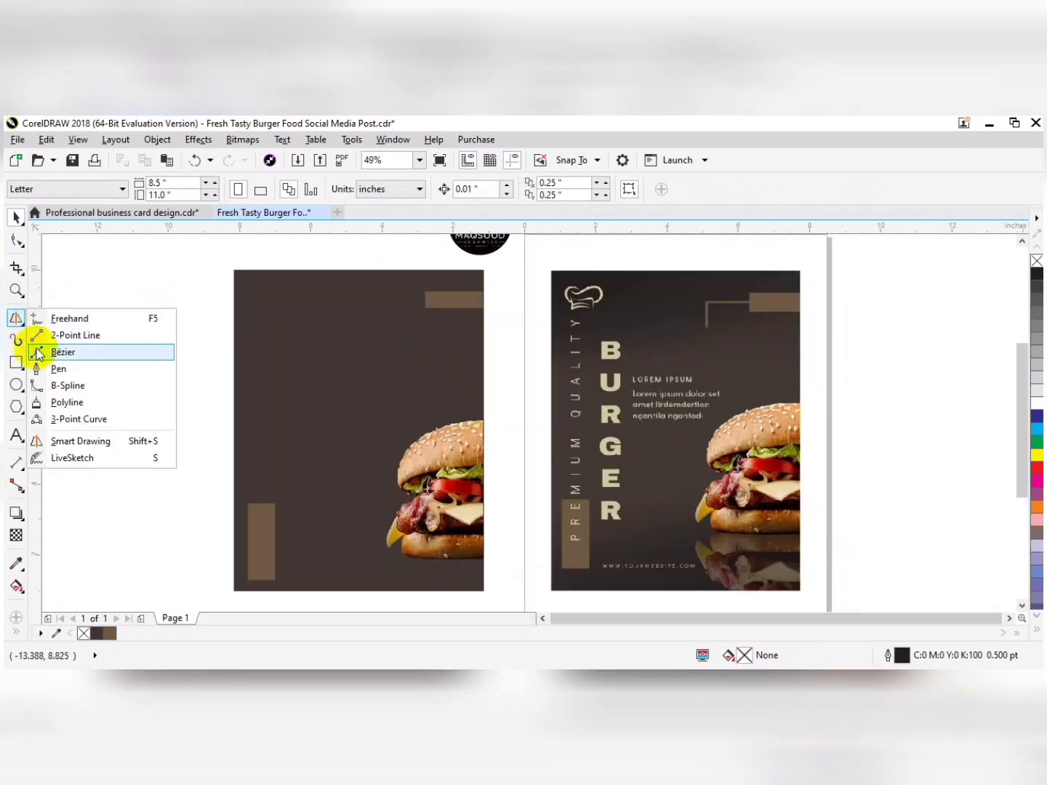
{"action": "left_click", "coordinate": [40, 336]}
{"action": "left_click_drag", "start_coordinate": [379, 308], "coordinate": [460, 307]}
{"action": "key", "text": "space"}
Color the horizontal line with the document's brown and set its outline width to 3 pt.
{"action": "left_click", "coordinate": [109, 633]}
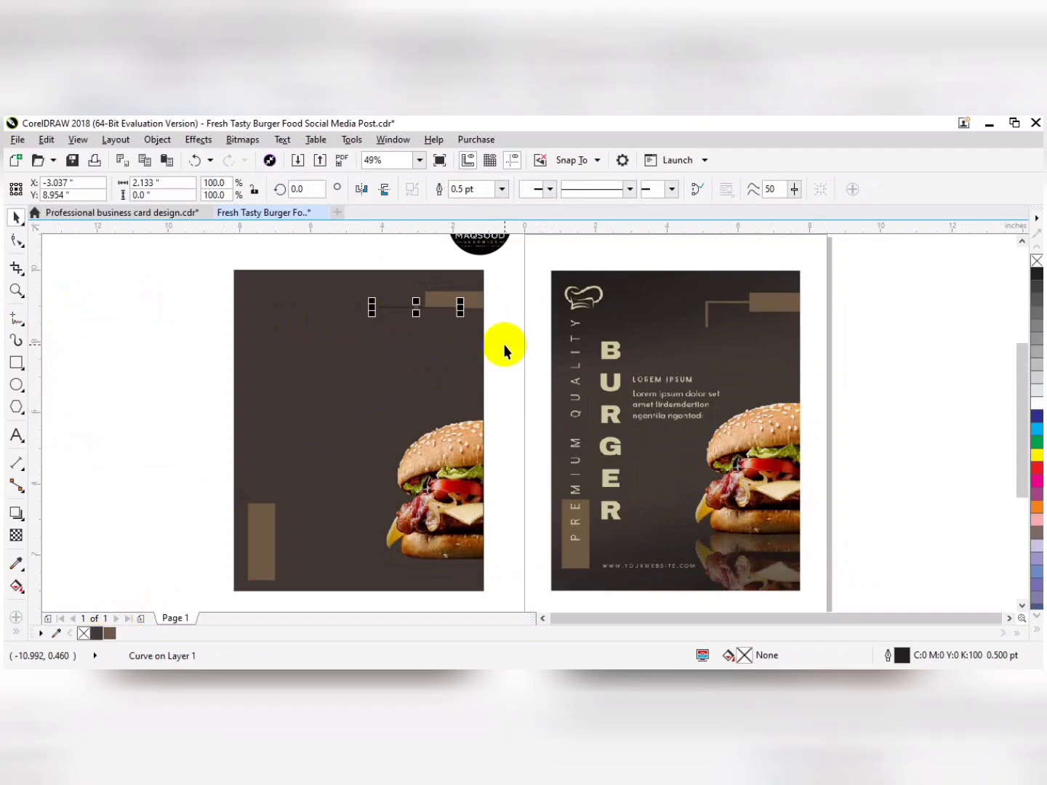
{"action": "key", "text": "F12"}
{"action": "type", "text": "3"}
{"action": "key", "text": "Return"}
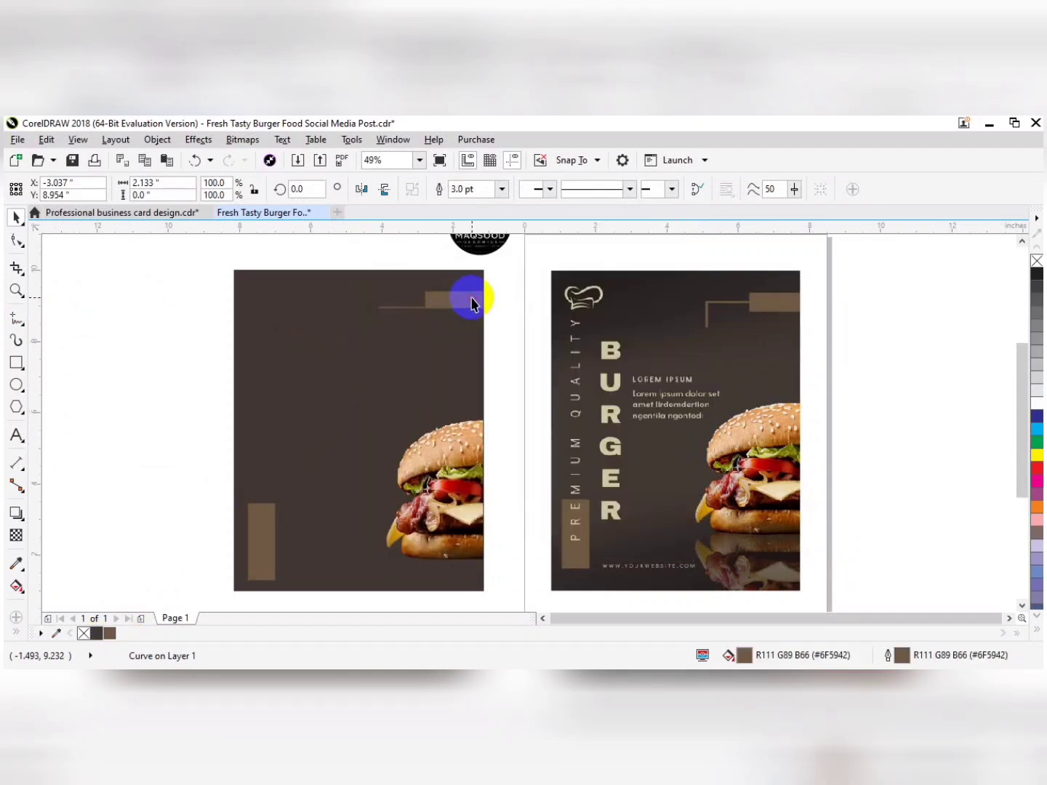
Center the horizontal line vertically on the brown bar.
{"action": "left_click", "coordinate": [471, 298], "text": "shift"}
{"action": "key", "text": "e"}
{"action": "left_click", "coordinate": [473, 297], "text": "shift"}
Draw a vertical line about 0.8 in long at the left end of the horizontal line.
{"action": "key", "text": "F2"}
{"action": "left_click_drag", "start_coordinate": [511, 258], "coordinate": [348, 358]}
{"action": "key", "text": "F5"}
{"action": "left_click", "coordinate": [317, 496]}
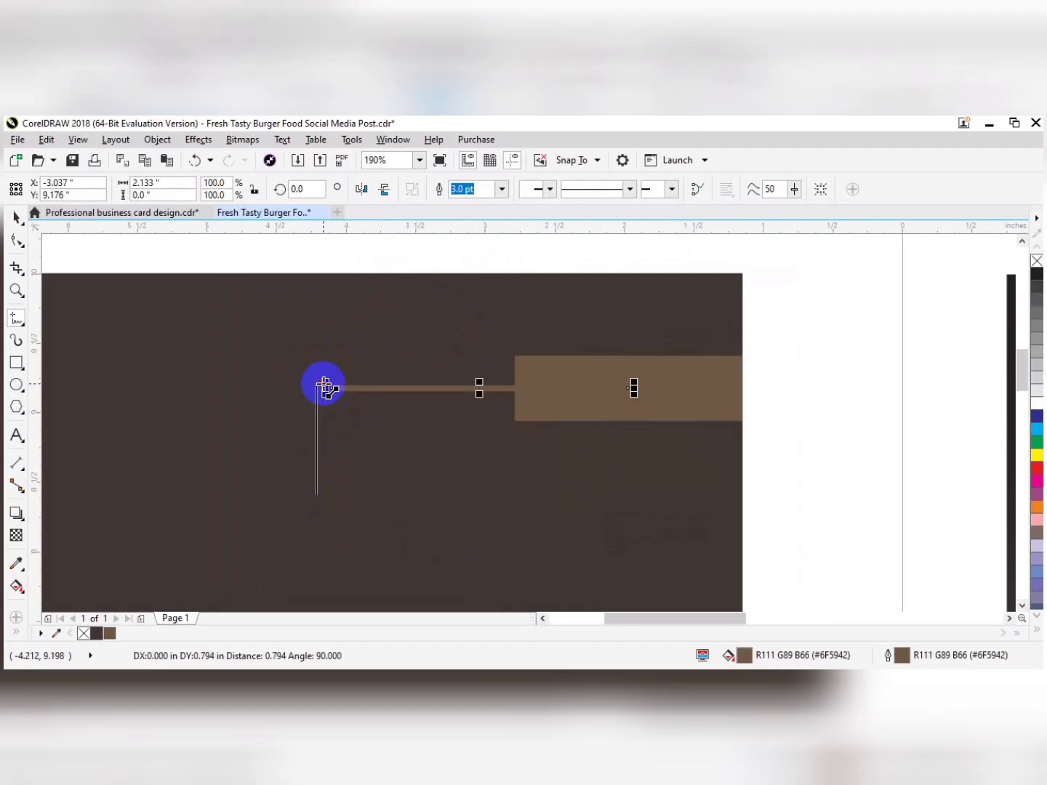
{"action": "left_click", "coordinate": [320, 382]}
{"action": "key", "text": "space"}
Give the vertical line a 3 pt brown outline and align it with the left end of the horizontal line.
{"action": "key", "text": "ctrl+r"}
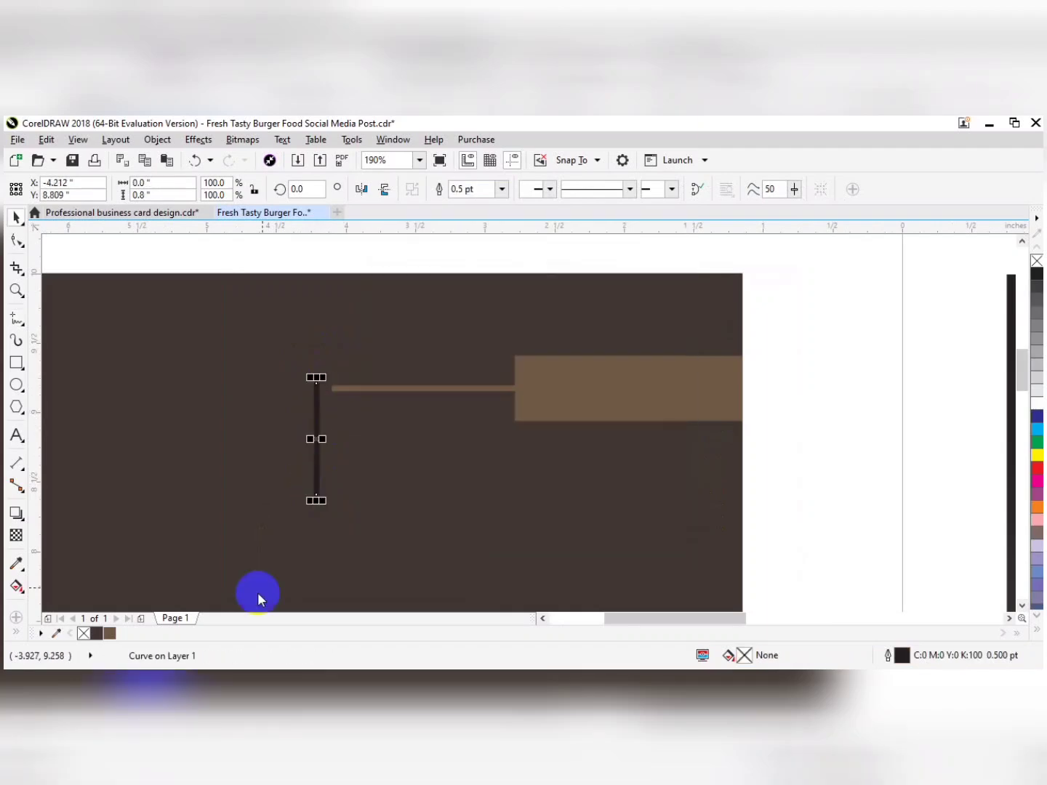
{"action": "right_click", "coordinate": [112, 633]}
{"action": "left_click", "coordinate": [372, 389], "text": "shift"}
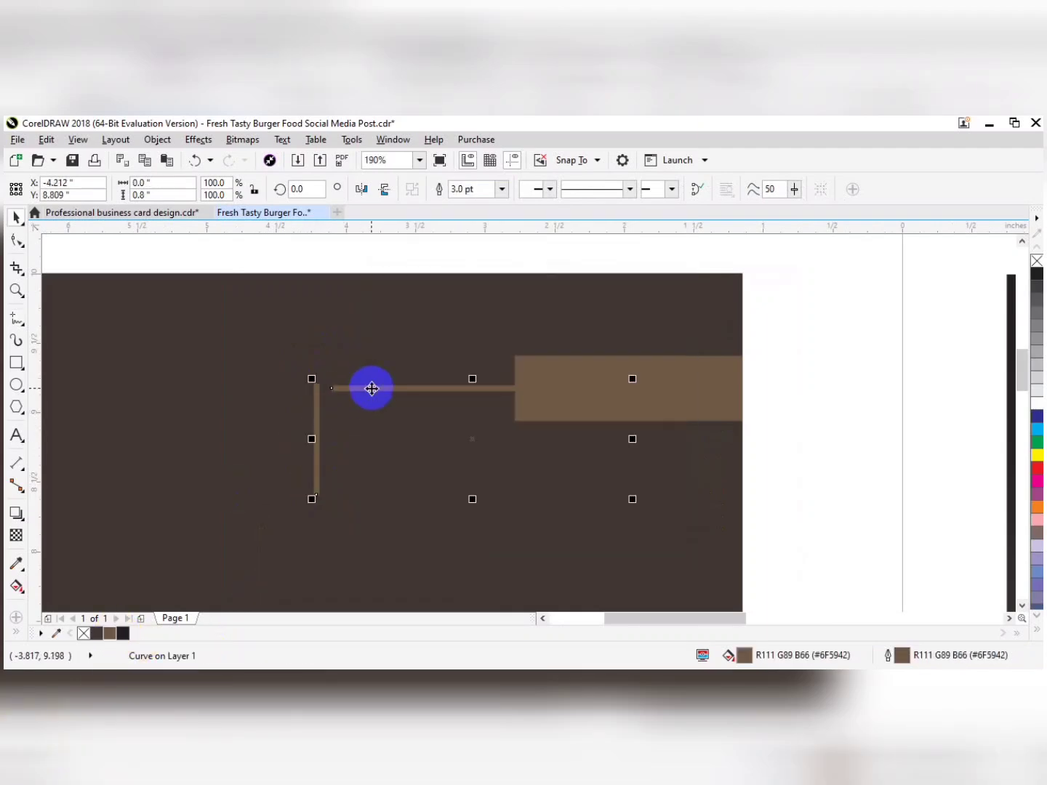
{"action": "key", "text": "l"}
{"action": "left_click", "coordinate": [782, 363]}
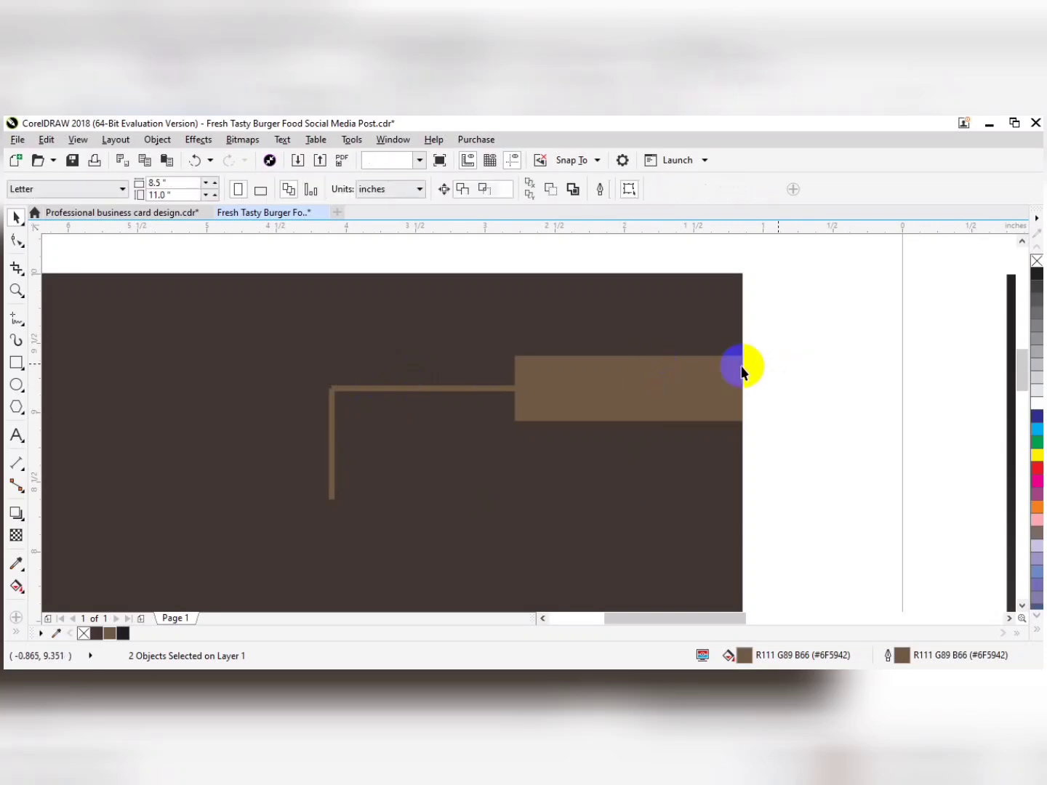
Shift the vertical line up slightly so that it closes the corner with the horizontal line.
{"action": "left_click", "coordinate": [332, 391]}
{"action": "scroll", "coordinate": [331, 391], "scroll_direction": "up", "scroll_amount": 3}
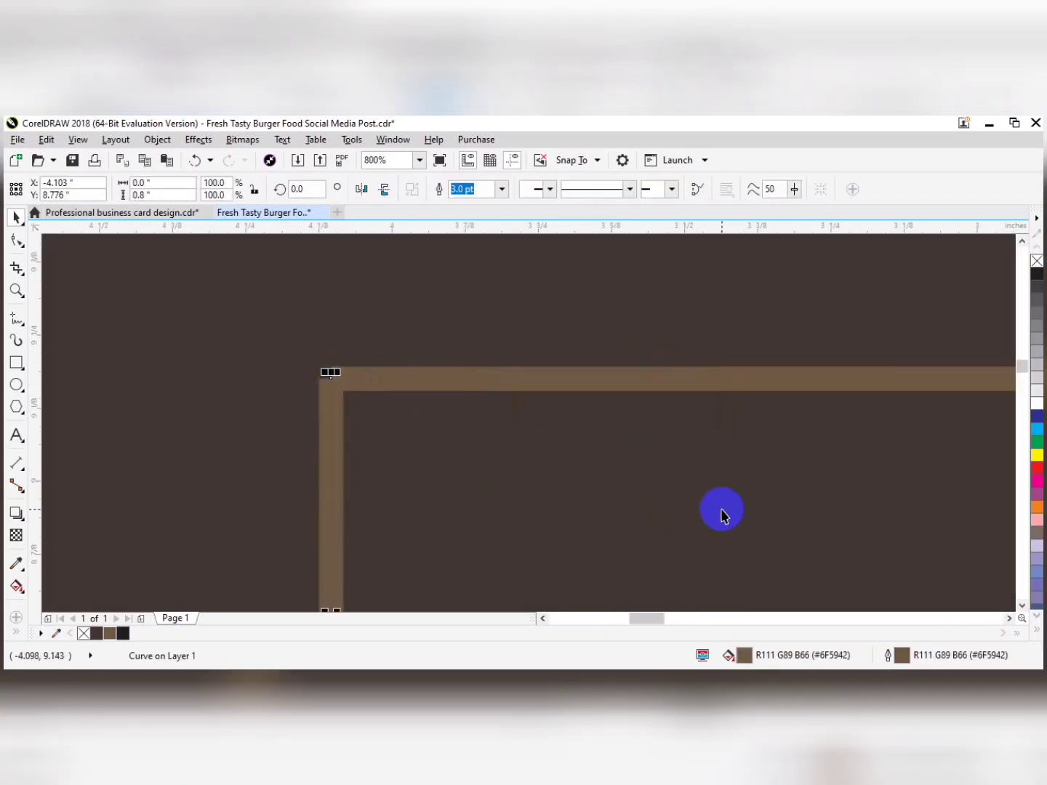
{"action": "scroll", "coordinate": [556, 437], "scroll_direction": "down", "scroll_amount": 5}
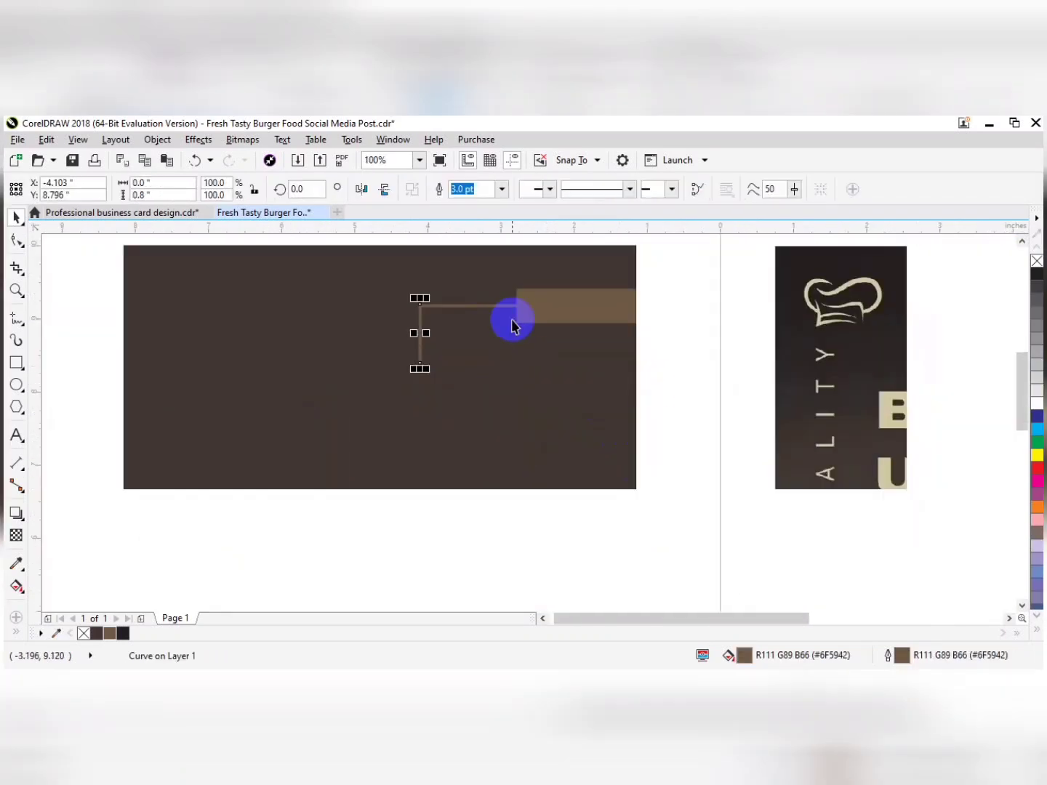
{"action": "left_click", "coordinate": [679, 393]}
Place a copy of the round logo, scaled to about 1.49 in, in the poster's upper left corner.
{"action": "scroll", "coordinate": [560, 392], "scroll_direction": "down", "scroll_amount": 1}
{"action": "key", "text": "F2"}
{"action": "left_click_drag", "start_coordinate": [298, 313], "coordinate": [990, 638]}
{"action": "scroll", "coordinate": [725, 407], "scroll_direction": "up", "scroll_amount": 1}
{"action": "left_click_drag", "start_coordinate": [488, 258], "coordinate": [287, 355]}
{"action": "right_click", "coordinate": [263, 350]}
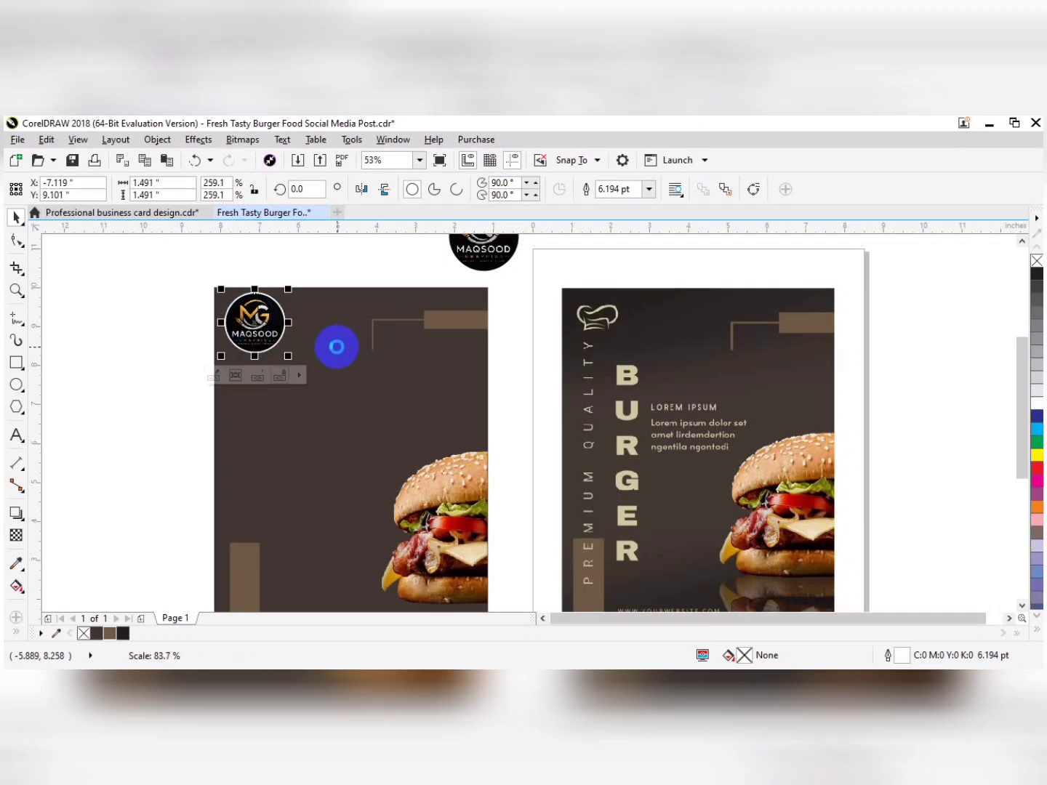
{"action": "left_click", "coordinate": [173, 451]}
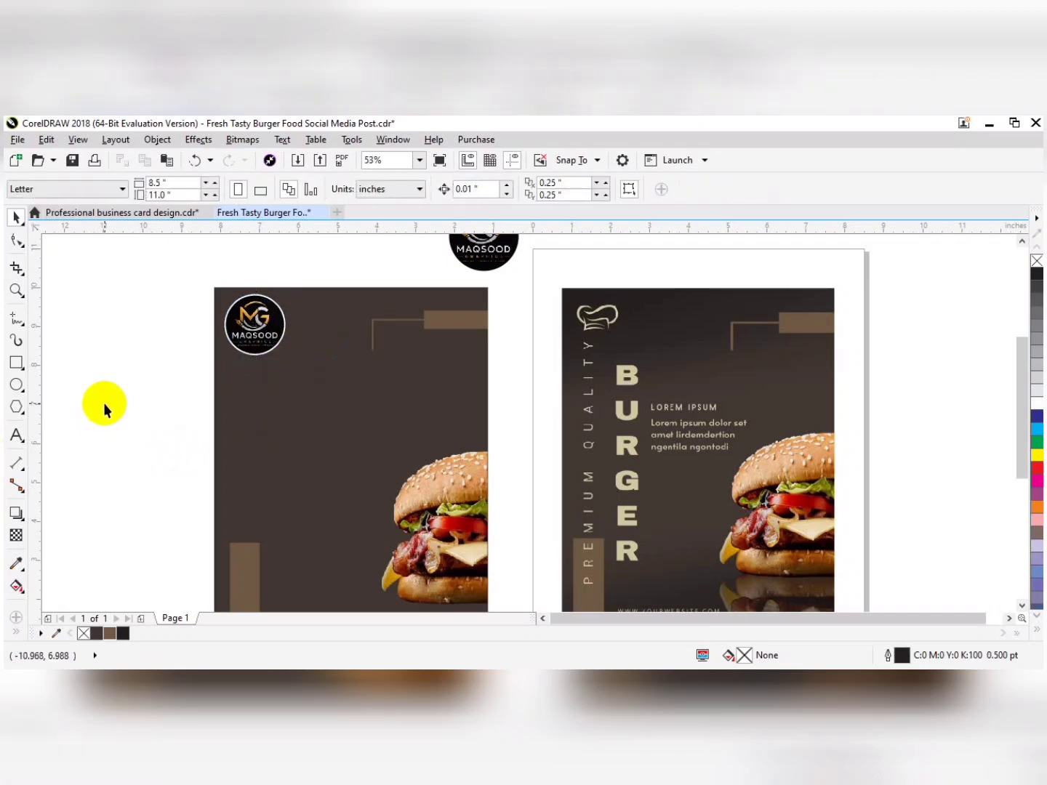
Add the artistic text "PREIUM QUALITY" in the empty area left of the poster.
{"action": "left_click", "coordinate": [16, 434]}
{"action": "left_click", "coordinate": [82, 460]}
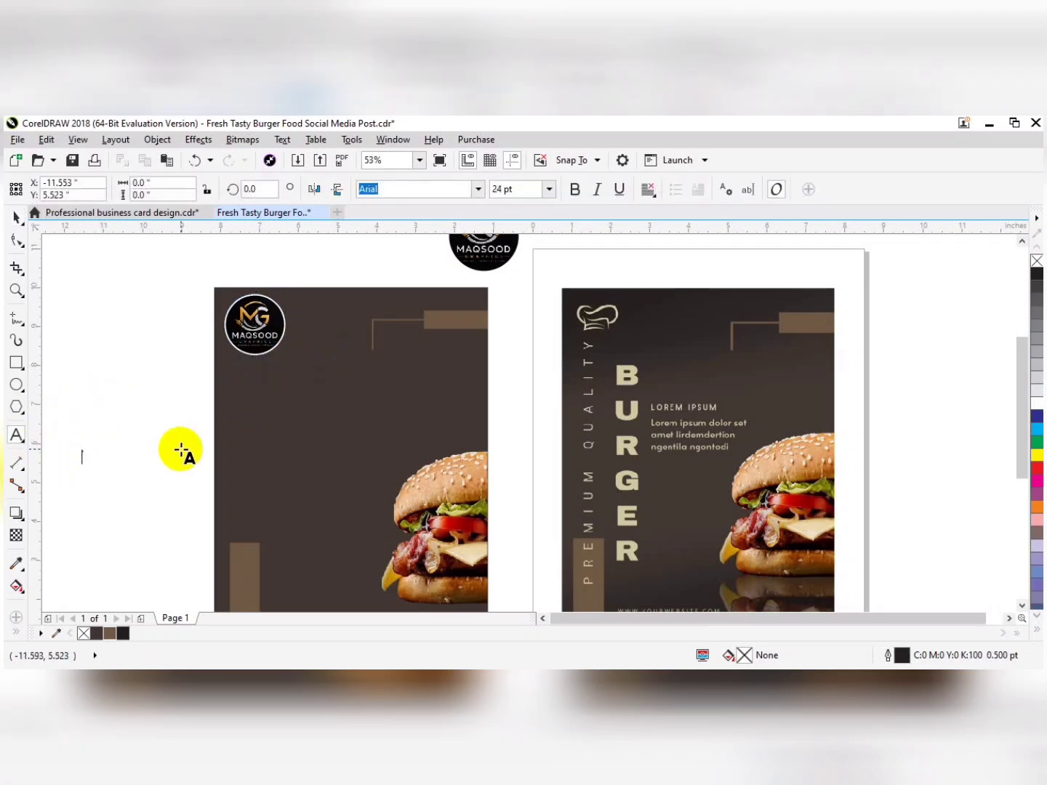
{"action": "type", "text": "PREIUM QUALITY"}
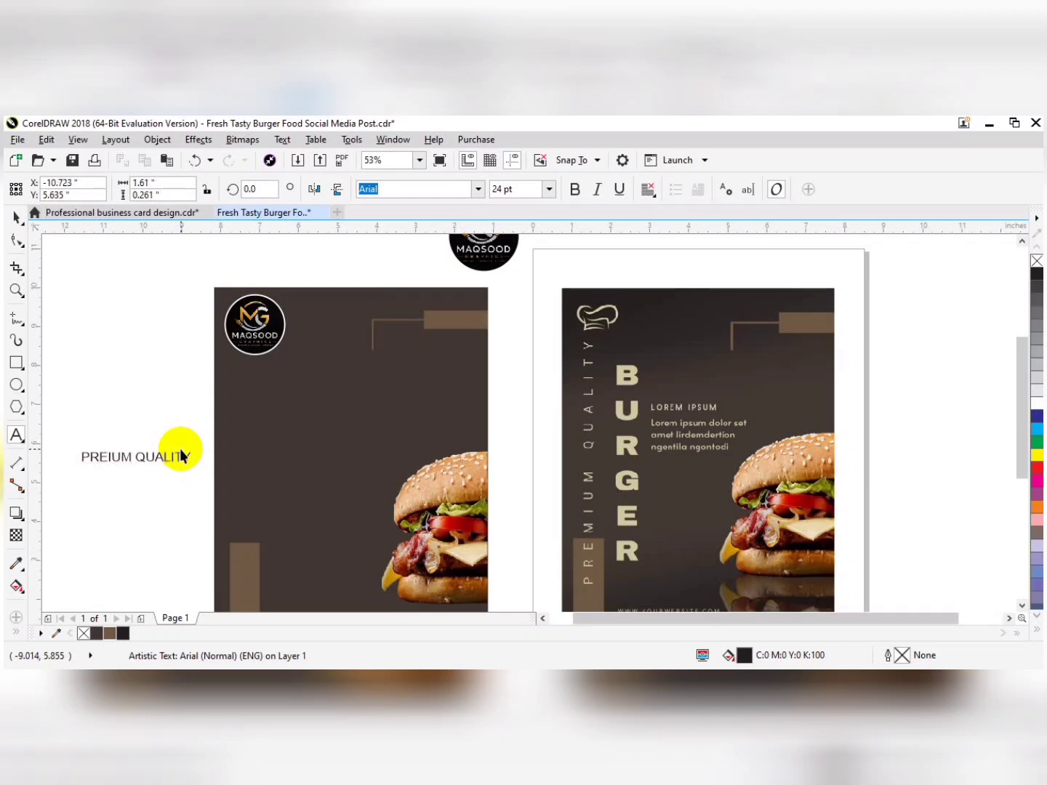
{"action": "key", "text": "ctrl+space"}
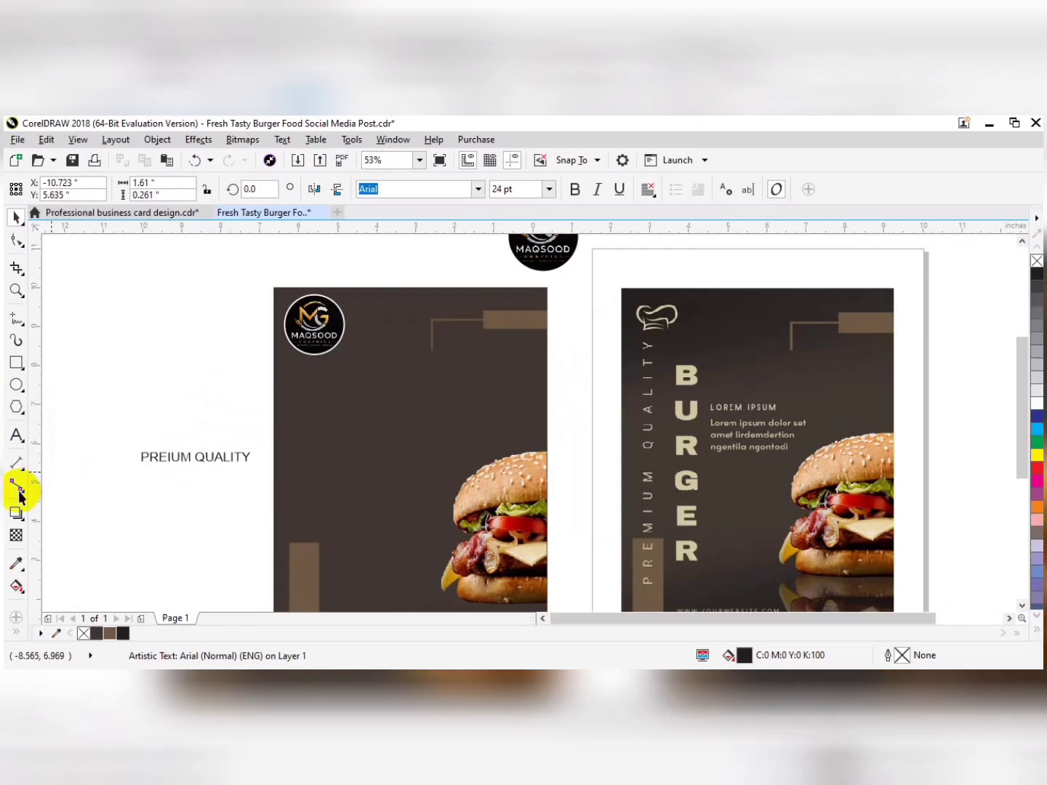
{"action": "scroll", "coordinate": [163, 454], "scroll_direction": "up", "scroll_amount": 3}
{"action": "scroll", "coordinate": [245, 364], "scroll_direction": "down", "scroll_amount": 3}
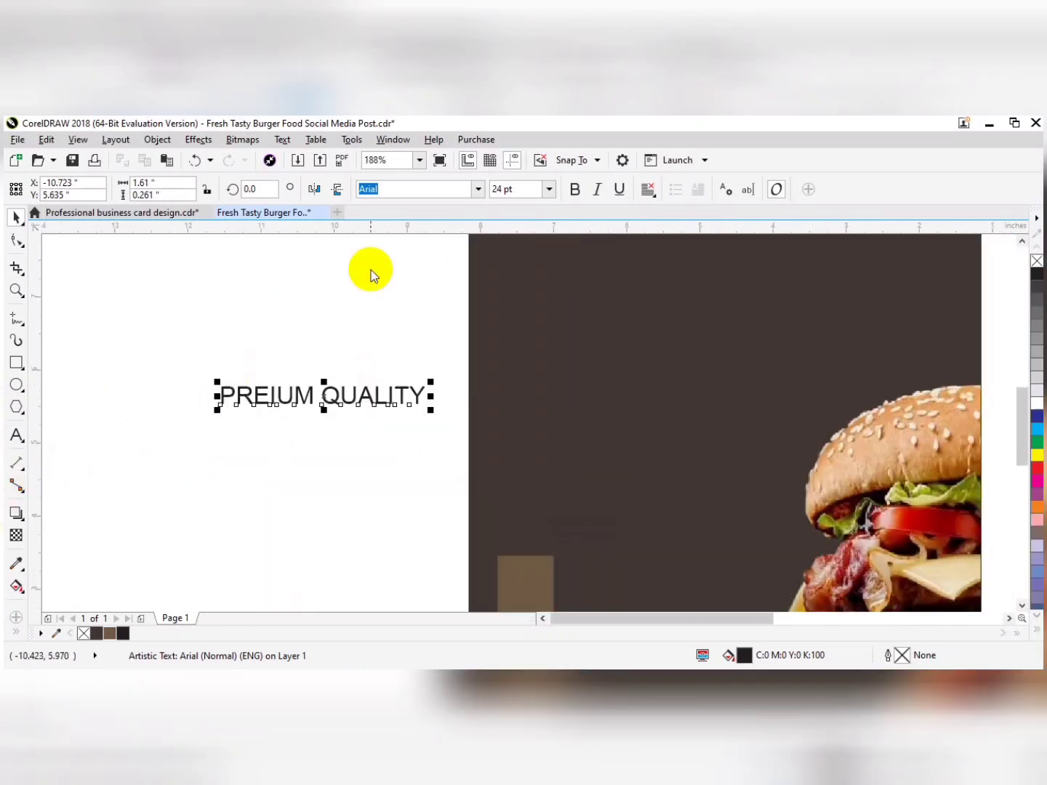
Format the "PREIUM QUALITY" text as bold, about 42.3 pt, with wider spacing between its letters and words.
{"action": "left_click", "coordinate": [573, 189]}
{"action": "scroll", "coordinate": [311, 284], "scroll_direction": "down", "scroll_amount": 3}
{"action": "left_click_drag", "start_coordinate": [393, 404], "coordinate": [553, 408]}
{"action": "key", "text": "F10"}
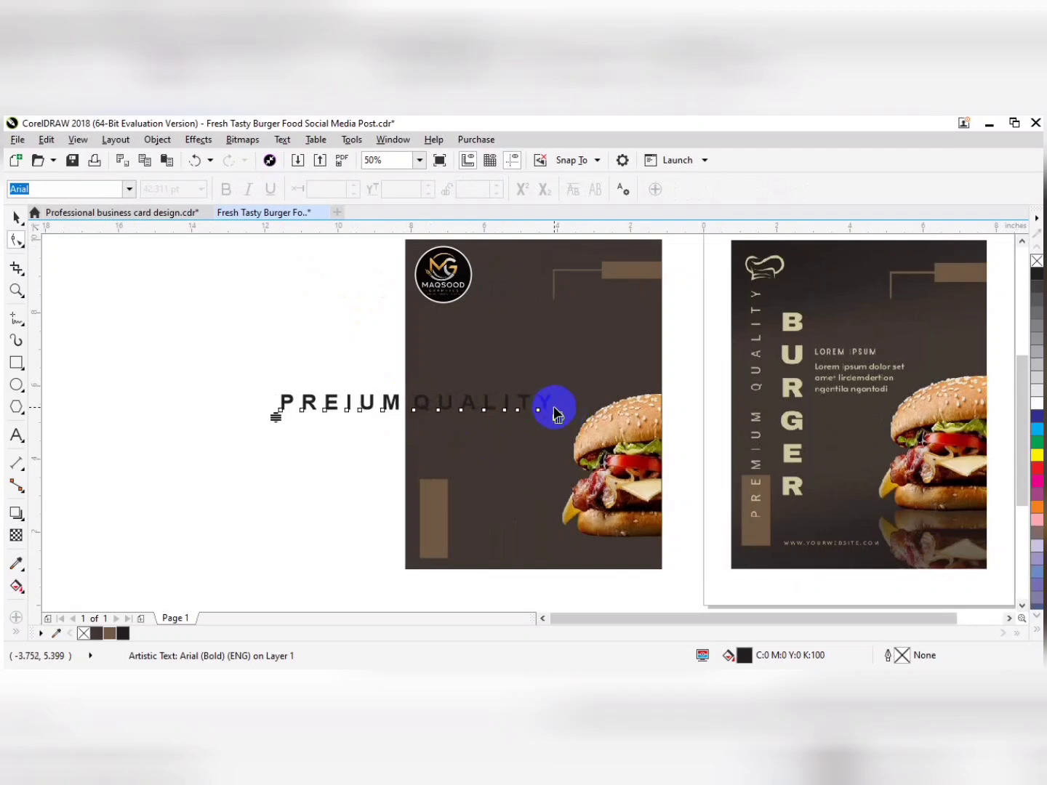
{"action": "left_click", "coordinate": [414, 402]}
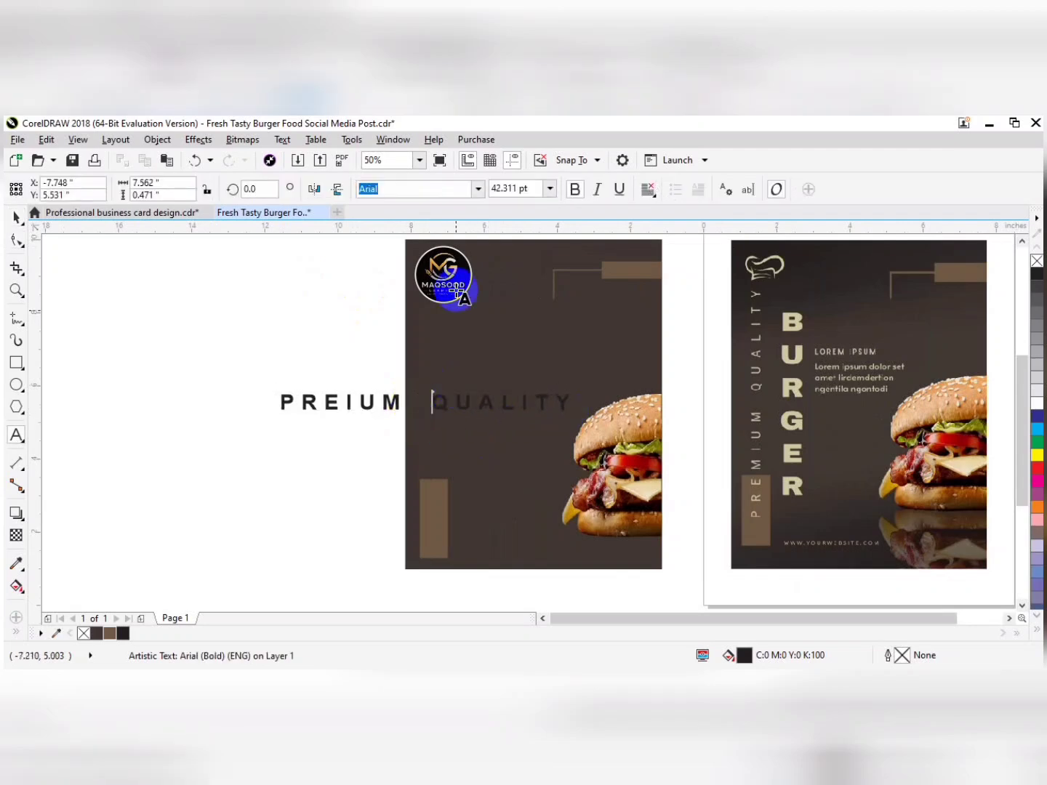
Rotate the "PREIUM QUALITY" text by 90 degrees.
{"action": "key", "text": "ctrl+space"}
{"action": "left_click", "coordinate": [262, 188]}
{"action": "key", "text": "Return"}
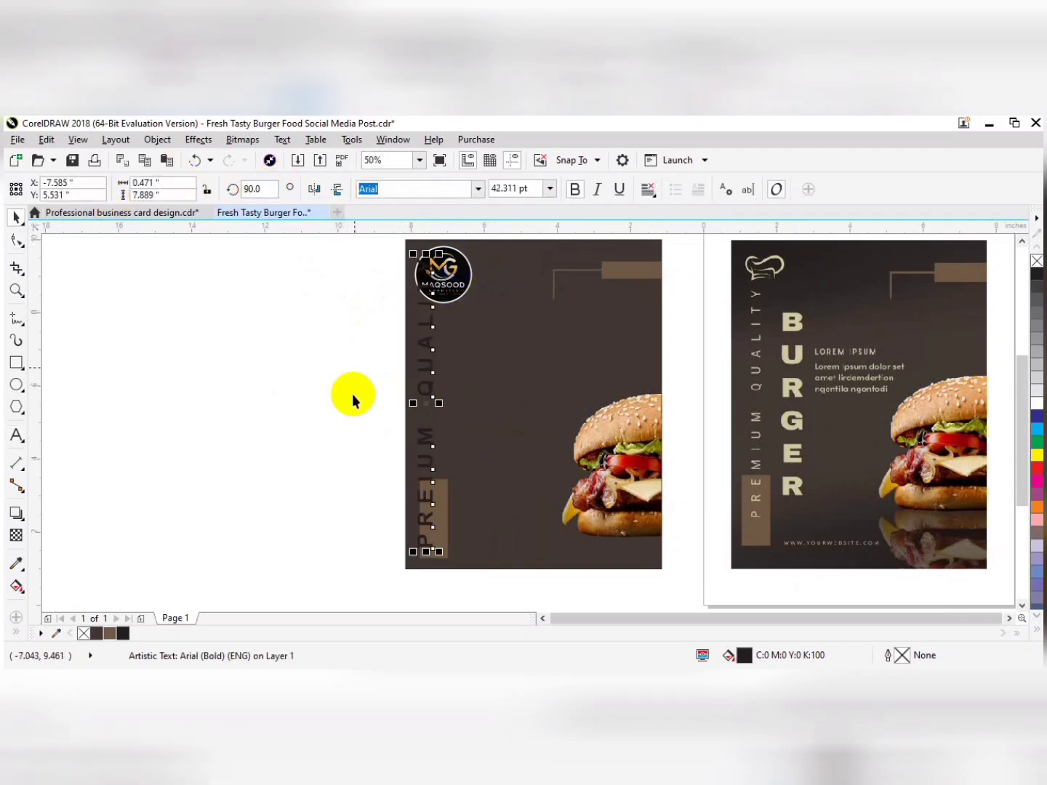
Shrink the "PREIUM QUALITY" text to about 38.1 pt and centre it horizontally on the brown bar near the poster's left edge.
{"action": "mouse_move", "coordinate": [412, 556]}
{"action": "left_mouse_down"}
{"action": "mouse_move", "coordinate": [402, 549]}
{"action": "mouse_move", "coordinate": [419, 553]}
{"action": "left_mouse_up"}
{"action": "left_click", "coordinate": [438, 549], "text": "shift"}
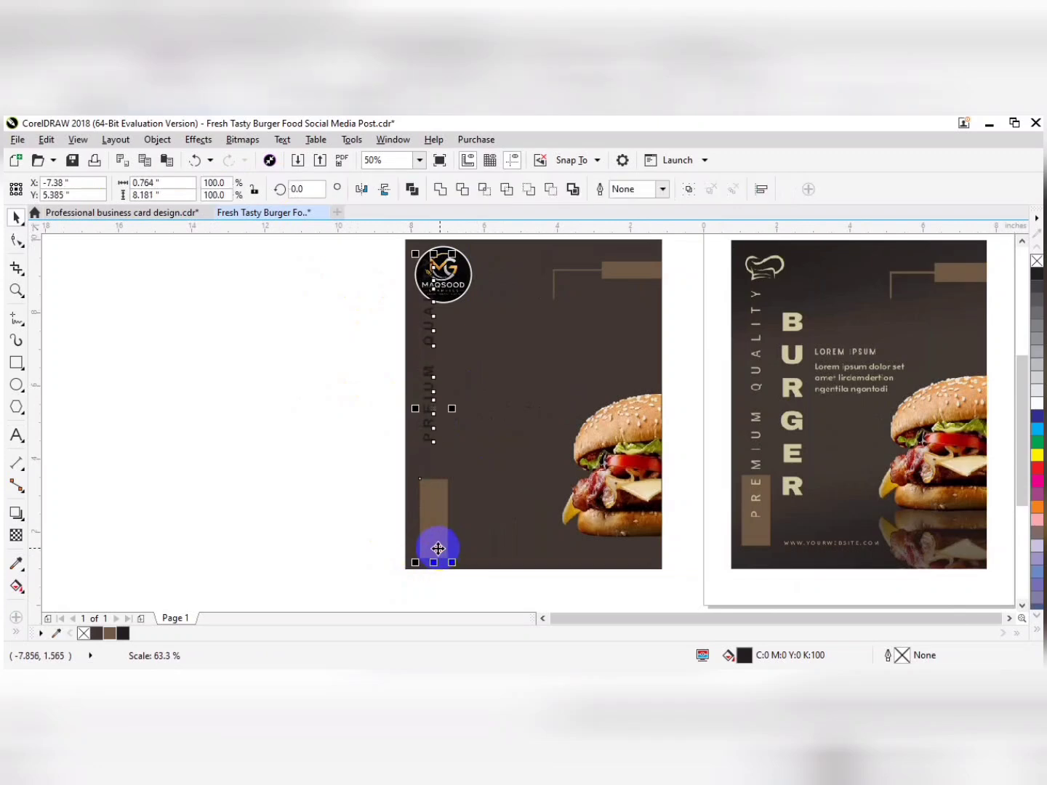
{"action": "key", "text": "c"}
{"action": "left_click", "coordinate": [436, 545], "text": "shift"}
{"action": "left_click_drag", "start_coordinate": [445, 447], "coordinate": [439, 546]}
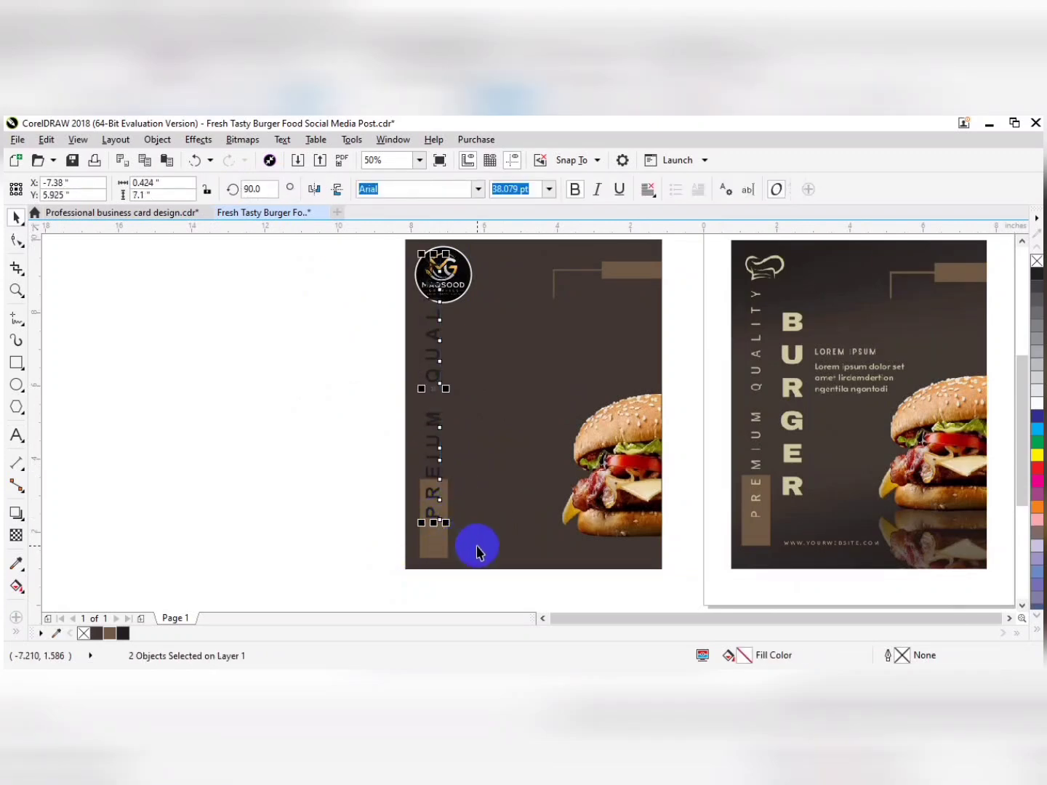
Lower the "PREIUM QUALITY" text, shorten it to about 32.7 pt so it starts beneath the logo, and fill it white.
{"action": "key", "text": "Down"}
{"action": "key", "text": "Down"}
{"action": "key", "text": "Down"}
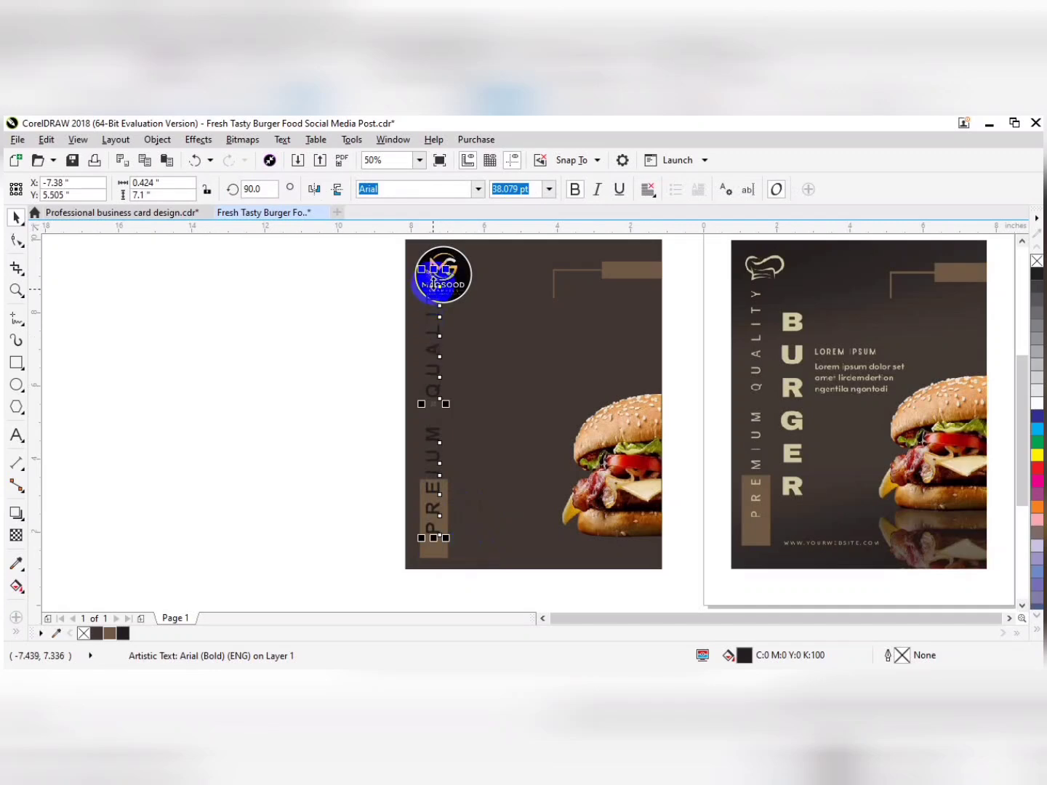
{"action": "left_click_drag", "start_coordinate": [435, 271], "coordinate": [435, 306]}
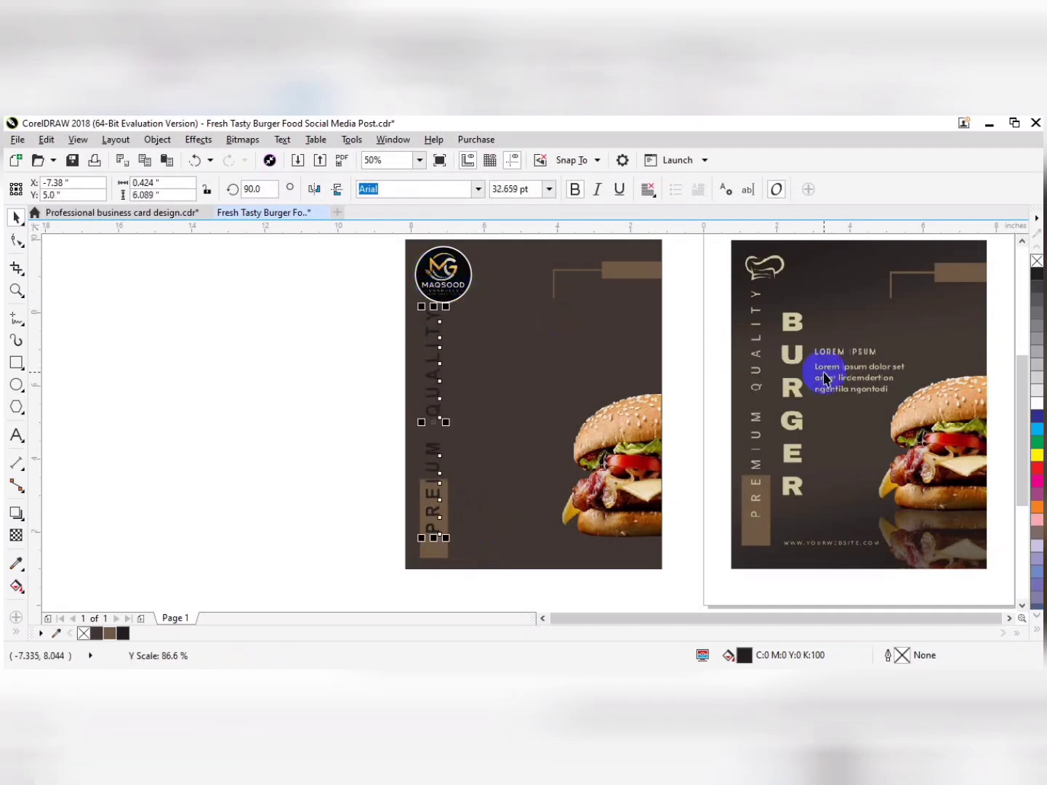
{"action": "left_click", "coordinate": [1037, 404]}
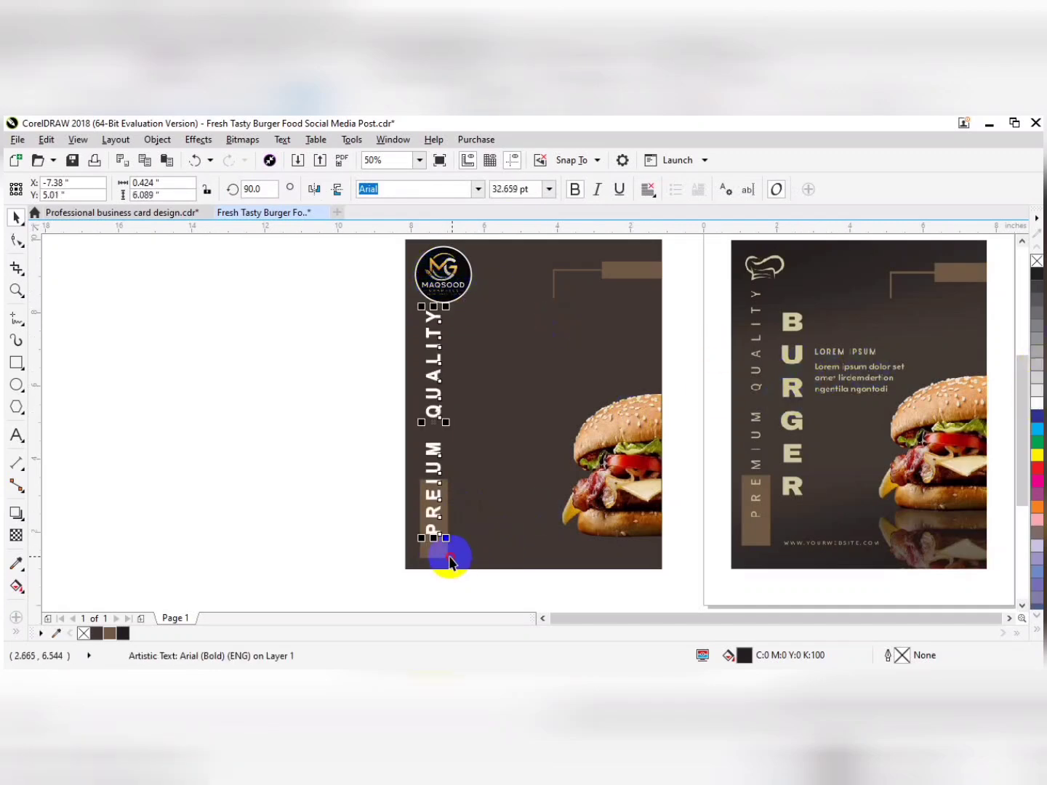
Add the artistic text "BURGER" with one letter per line outside the poster and set its font to Arial Black.
{"action": "left_click", "coordinate": [121, 356]}
{"action": "left_click", "coordinate": [17, 434]}
{"action": "left_click", "coordinate": [214, 387]}
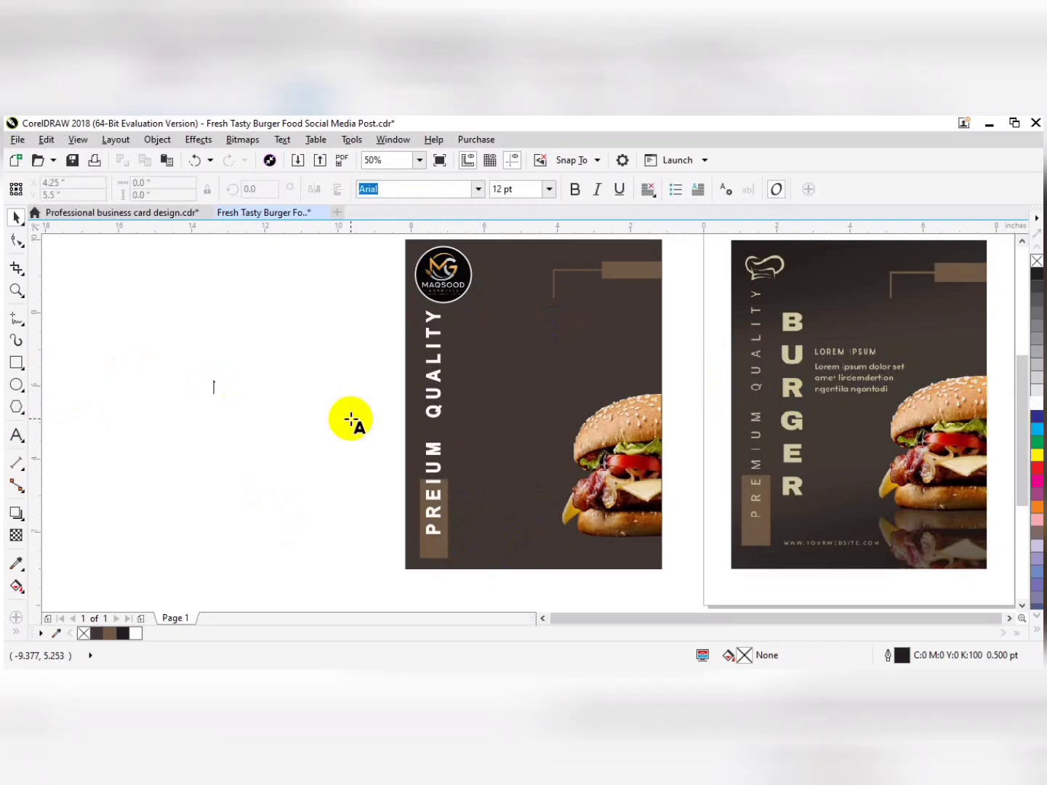
{"action": "key", "text": "Escape"}
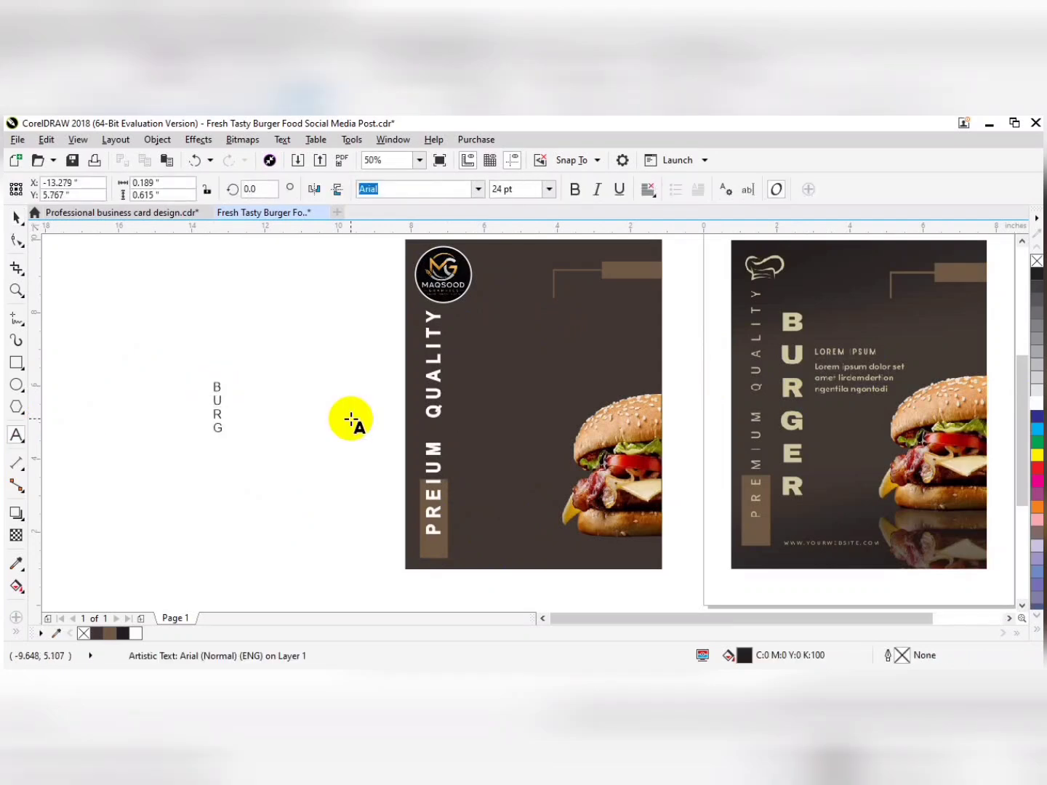
{"action": "key", "text": "ctrl+space"}
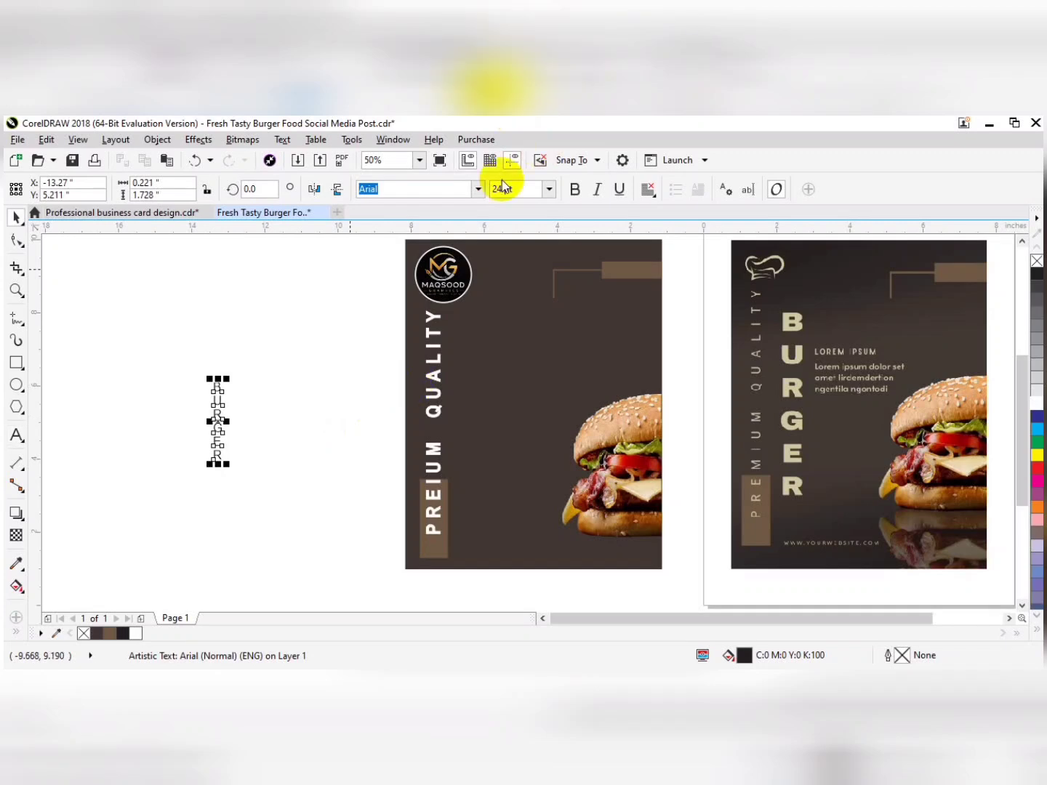
{"action": "left_click", "coordinate": [477, 189]}
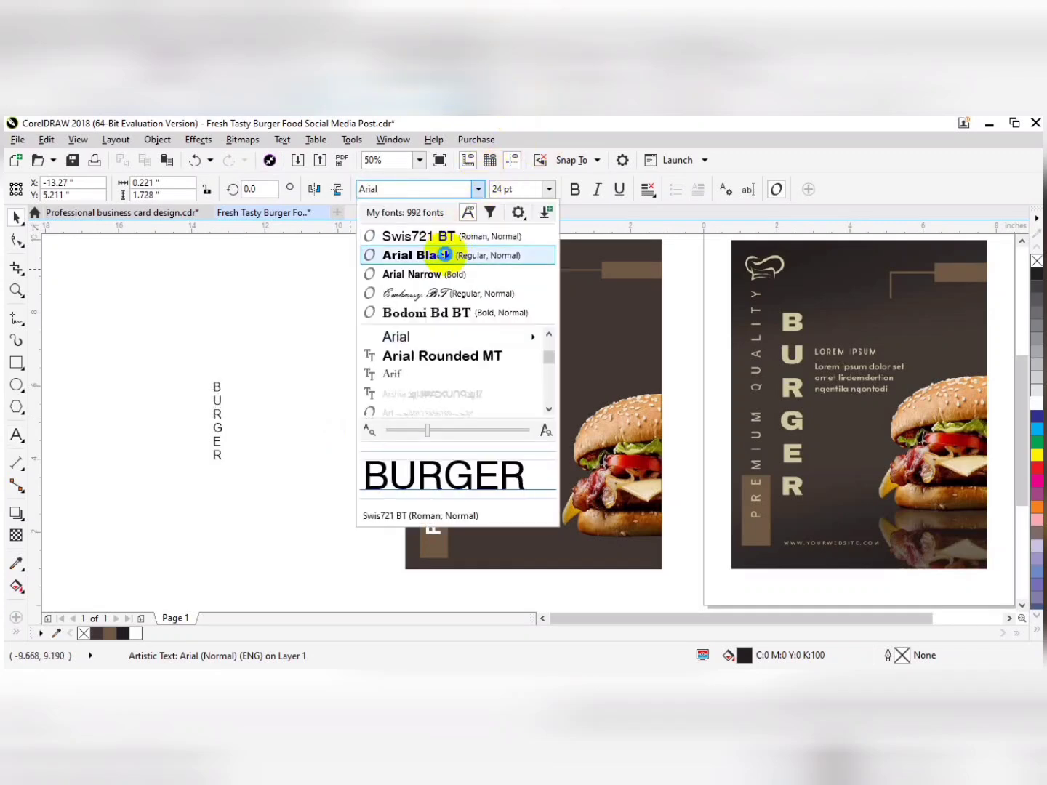
{"action": "left_click", "coordinate": [436, 255]}
Place "BURGER" beside "PREIUM QUALITY", enlarge it to about 56.4 pt and adjust the spacing between its lines.
{"action": "left_click_drag", "start_coordinate": [222, 393], "coordinate": [457, 342]}
{"action": "left_click_drag", "start_coordinate": [501, 470], "coordinate": [517, 541]}
{"action": "key", "text": "F10"}
{"action": "left_click_drag", "start_coordinate": [452, 545], "coordinate": [461, 508]}
Fill the "BURGER" text with the beige sampled from the reference design's heading.
{"action": "left_click", "coordinate": [16, 563]}
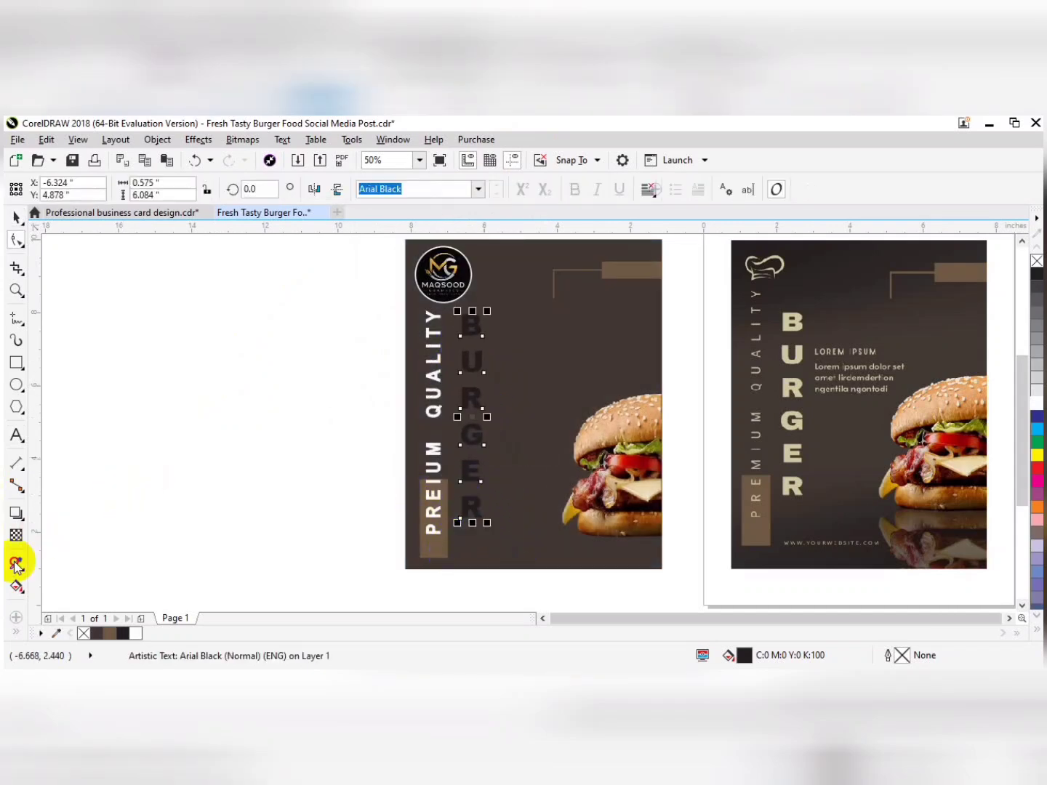
{"action": "left_click", "coordinate": [803, 415]}
{"action": "left_click", "coordinate": [479, 361]}
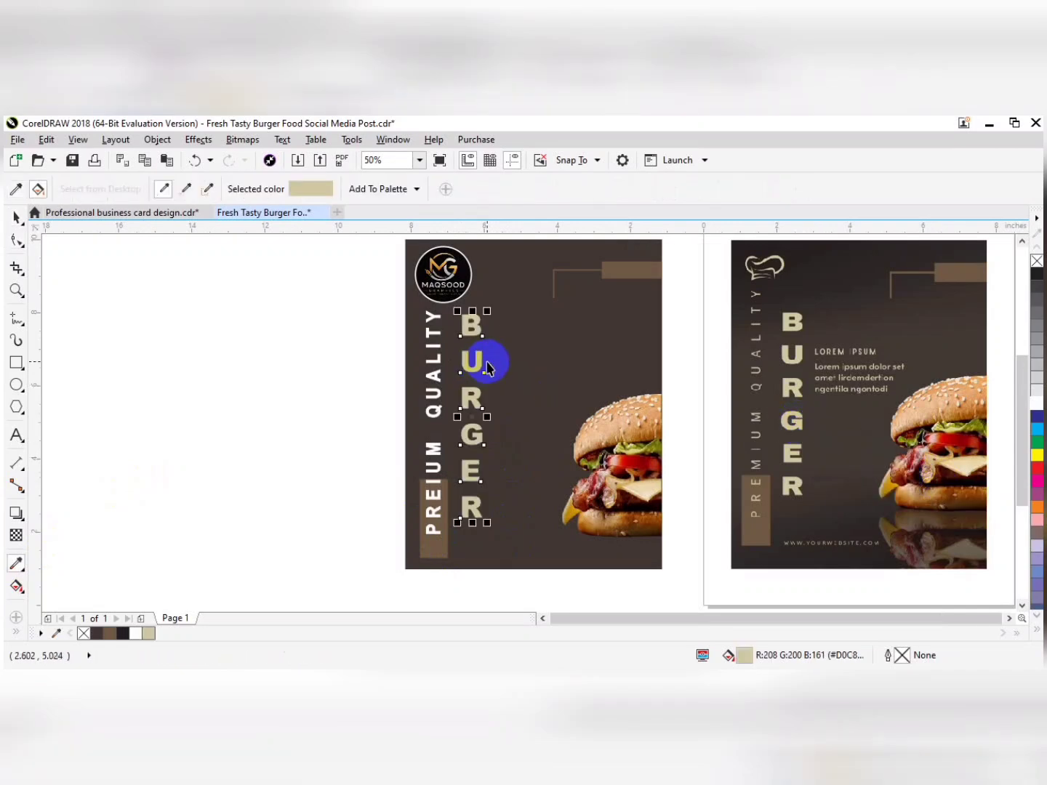
{"action": "key", "text": "space"}
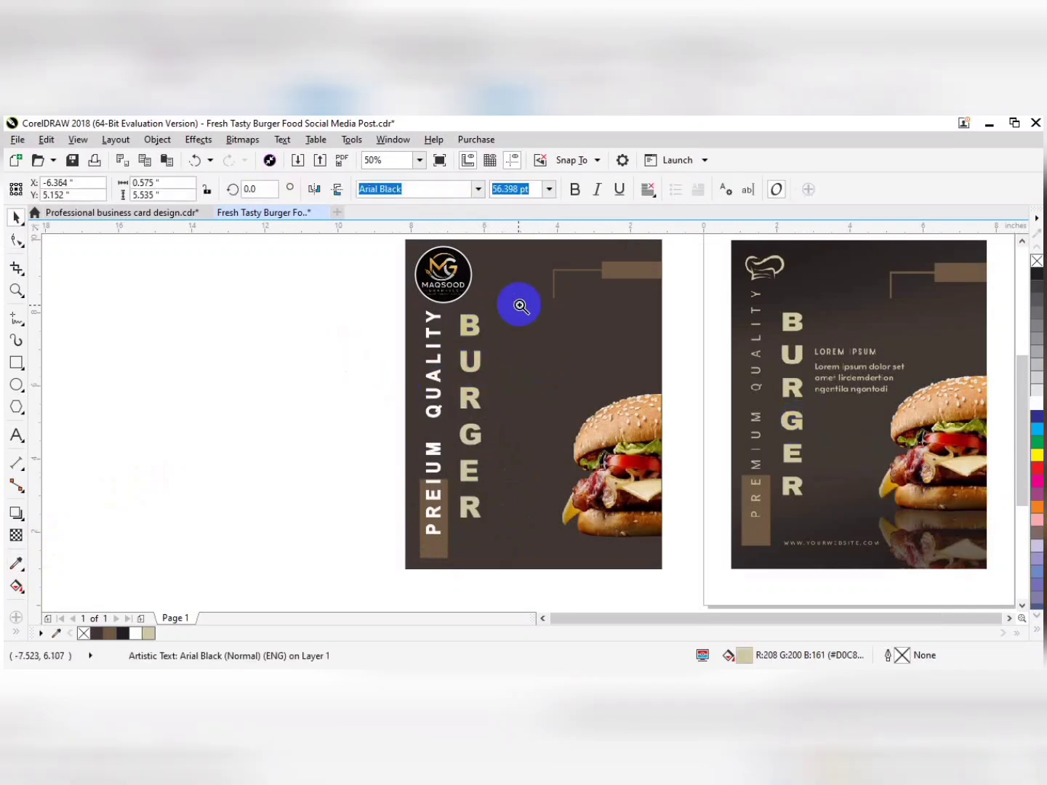
Add a text block with the heading "LOREM IPSUM" and the lines "Lorem ipsum dolor set amet lirdemclertion ngentila ngontodi" above the burger.
{"action": "left_click_drag", "start_coordinate": [380, 276], "coordinate": [909, 520]}
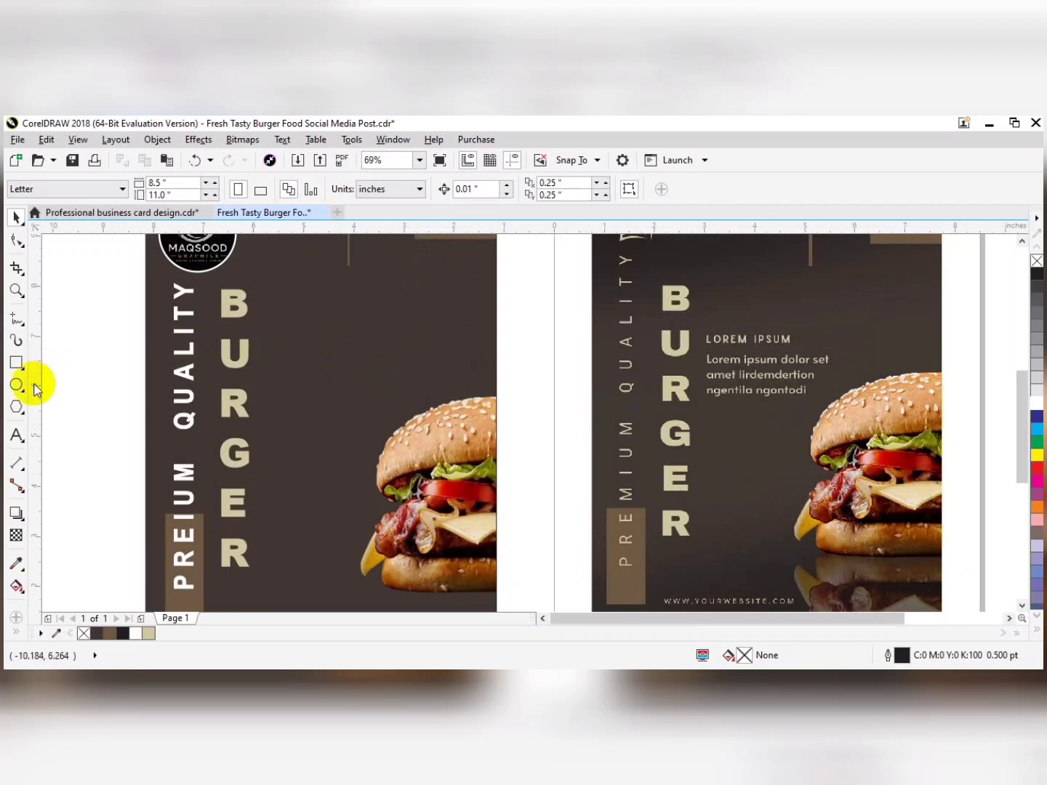
{"action": "left_click", "coordinate": [18, 435]}
{"action": "left_click", "coordinate": [319, 325]}
{"action": "type", "text": "L"}
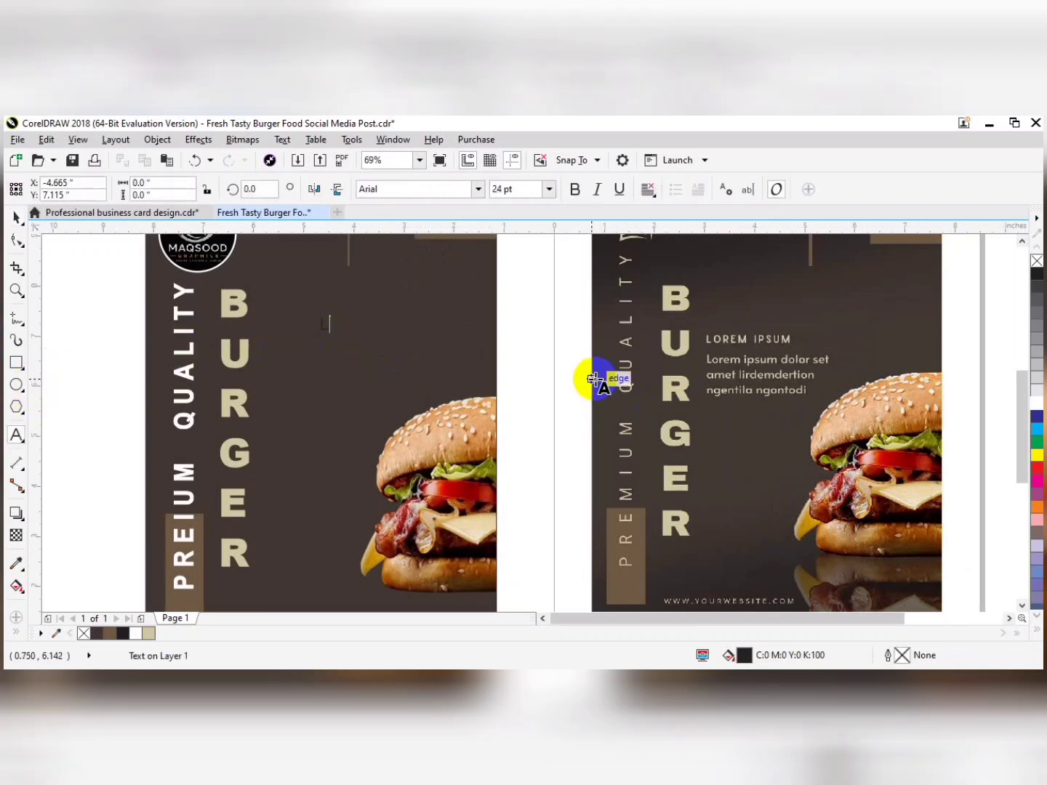
{"action": "type", "text": "OREM IPSUM"}
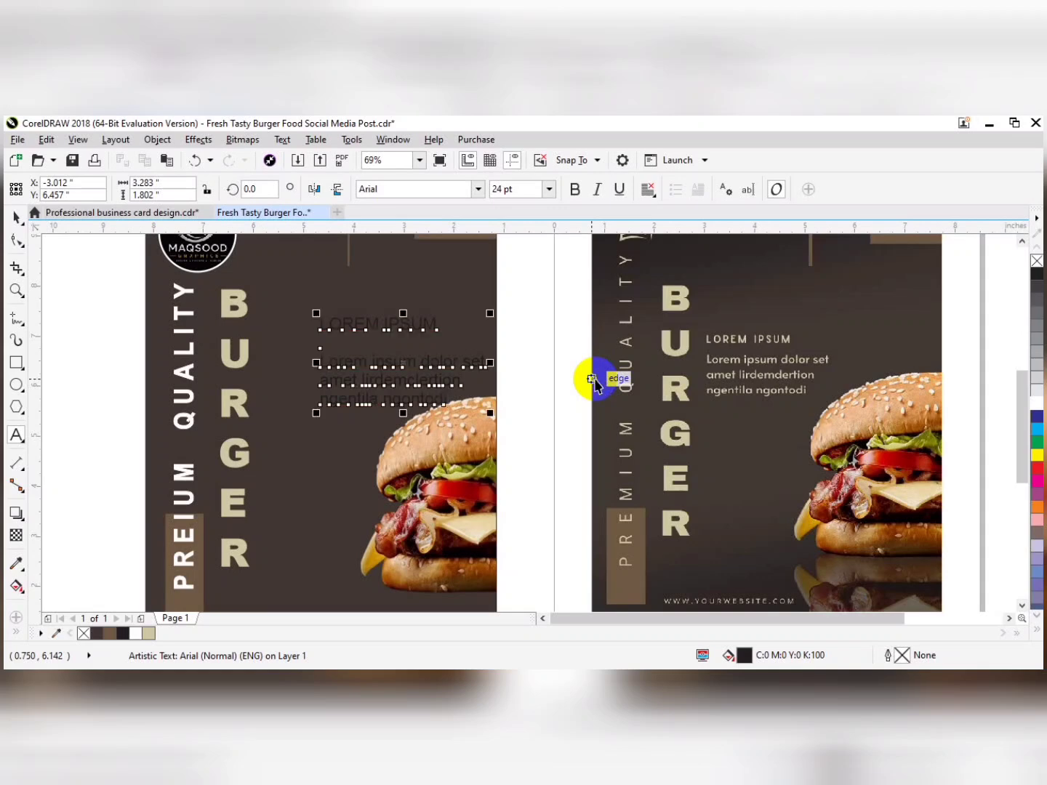
{"action": "key", "text": "ctrl+space"}
Make the Lorem ipsum block bold at about 16.8 pt, position it beside "BURGER" and fill it with the sampled beige.
{"action": "left_click", "coordinate": [570, 189]}
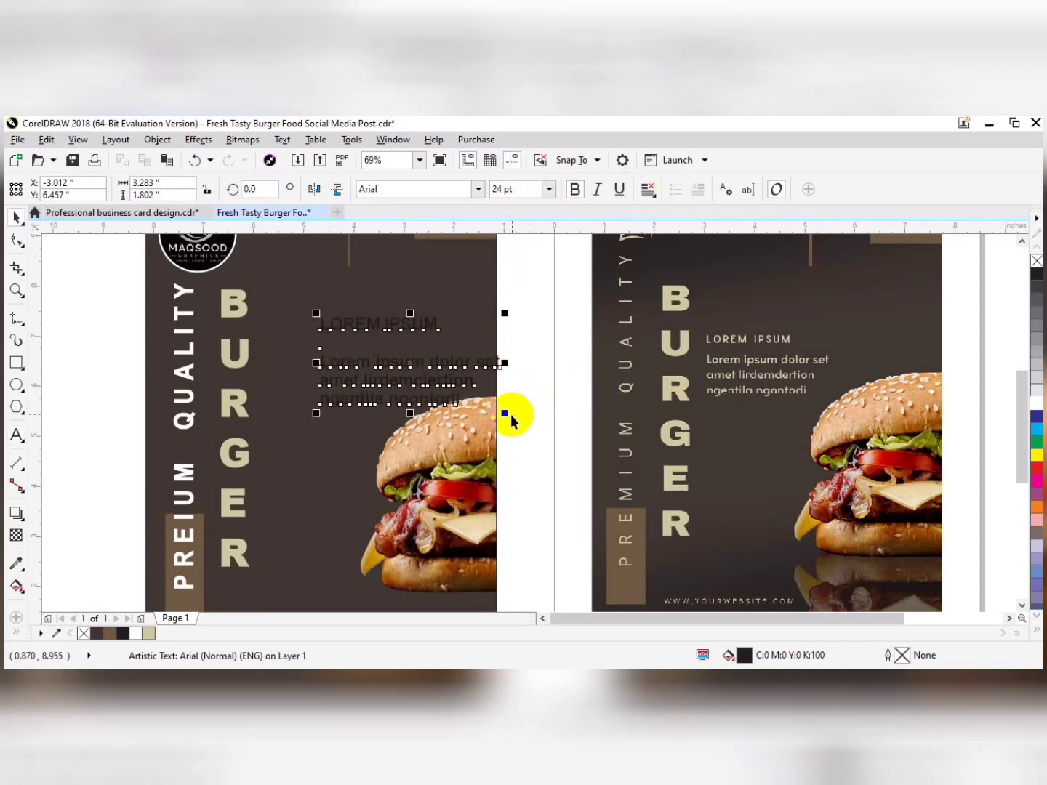
{"action": "left_click_drag", "start_coordinate": [506, 416], "coordinate": [450, 385]}
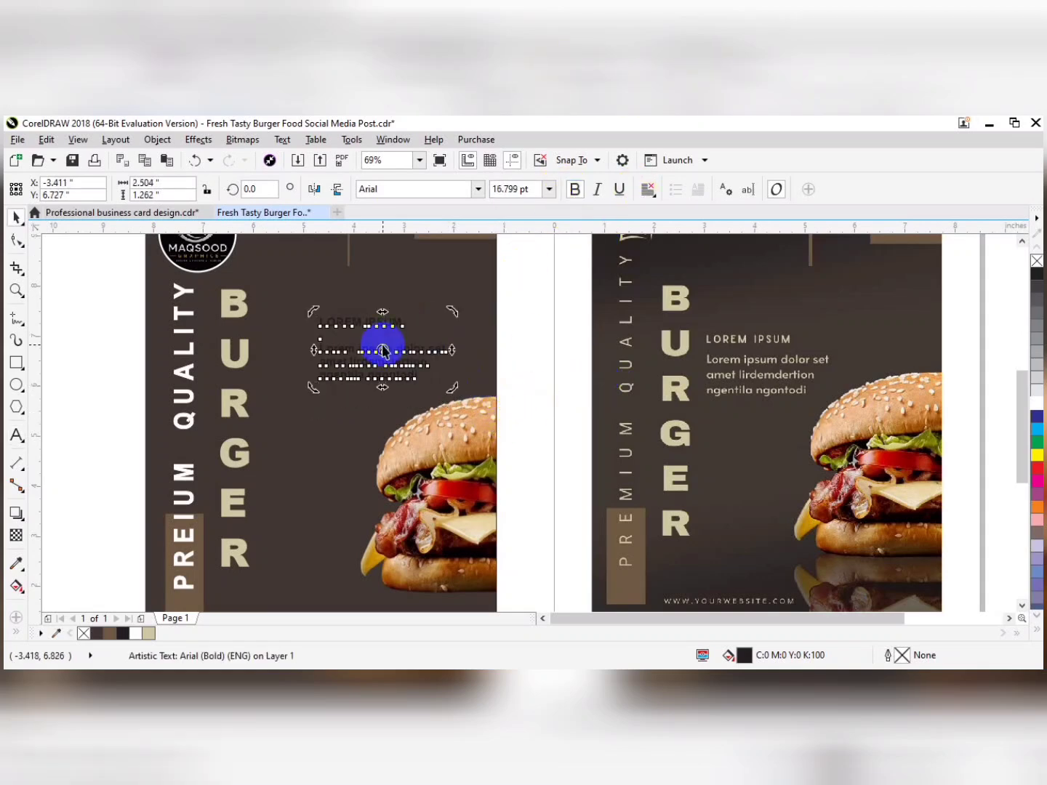
{"action": "left_click_drag", "start_coordinate": [384, 325], "coordinate": [341, 334]}
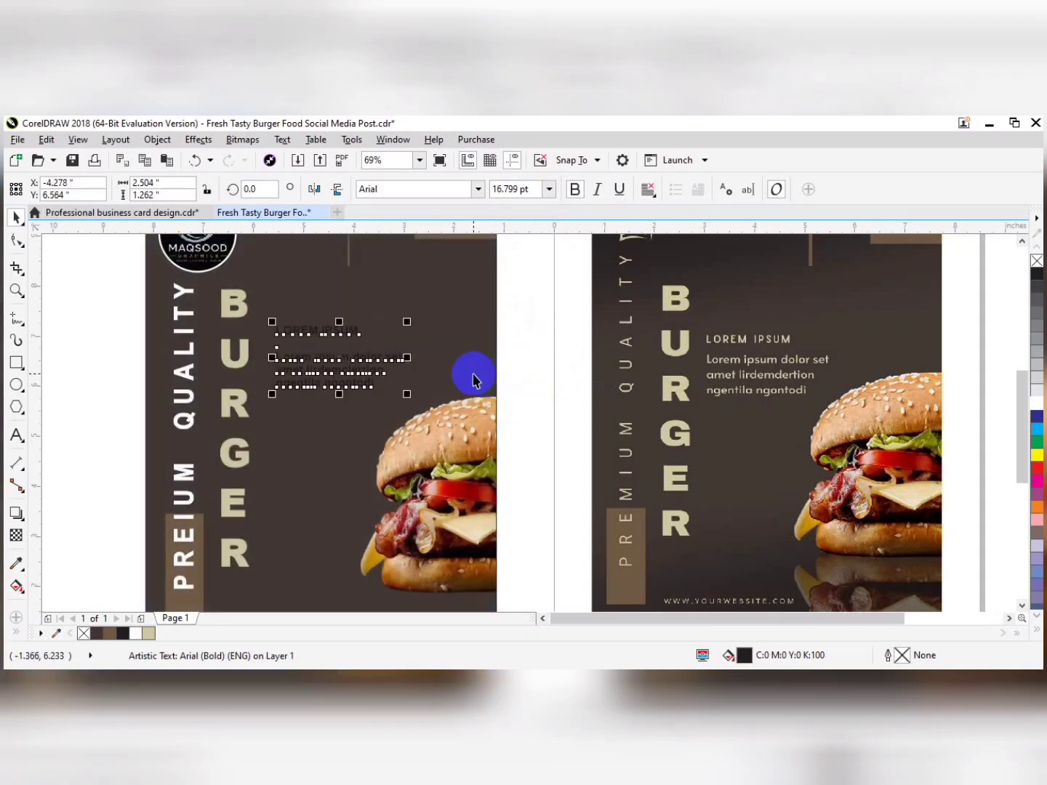
{"action": "left_click", "coordinate": [148, 632]}
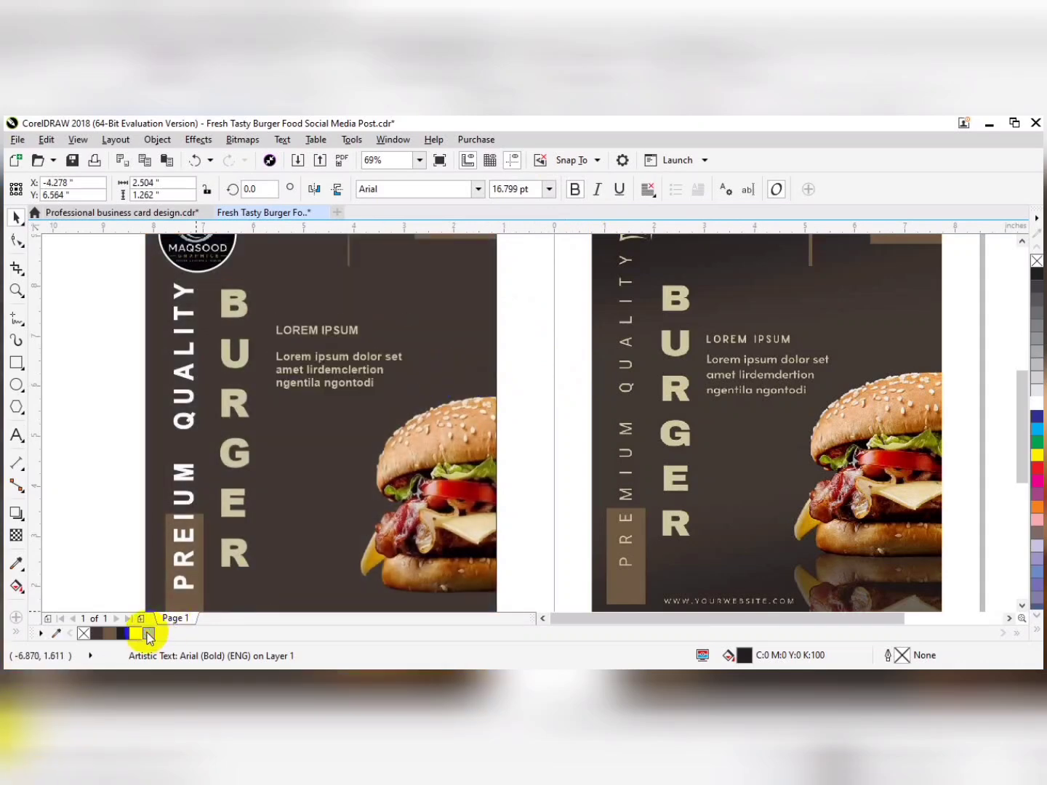
{"action": "left_click", "coordinate": [107, 468]}
{"action": "left_click_drag", "start_coordinate": [282, 452], "coordinate": [425, 493]}
{"action": "double_click", "coordinate": [285, 464]}
{"action": "key", "text": "Delete"}
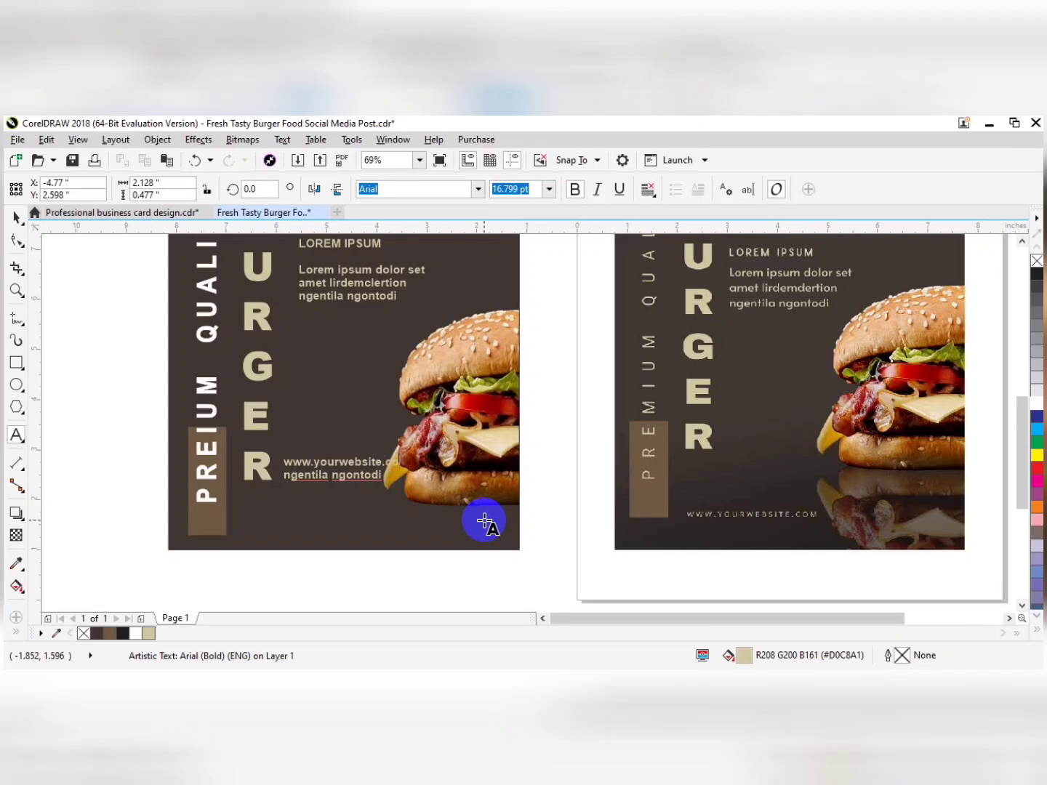
{"action": "left_click_drag", "start_coordinate": [346, 453], "coordinate": [339, 521]}
{"action": "left_click", "coordinate": [344, 467]}
{"action": "key", "text": "Delete"}
{"action": "left_click_drag", "start_coordinate": [424, 405], "coordinate": [409, 460]}
Fill the poster's background rectangle with black, C100 M100 Y100 K100.
{"action": "left_click_drag", "start_coordinate": [262, 315], "coordinate": [662, 554]}
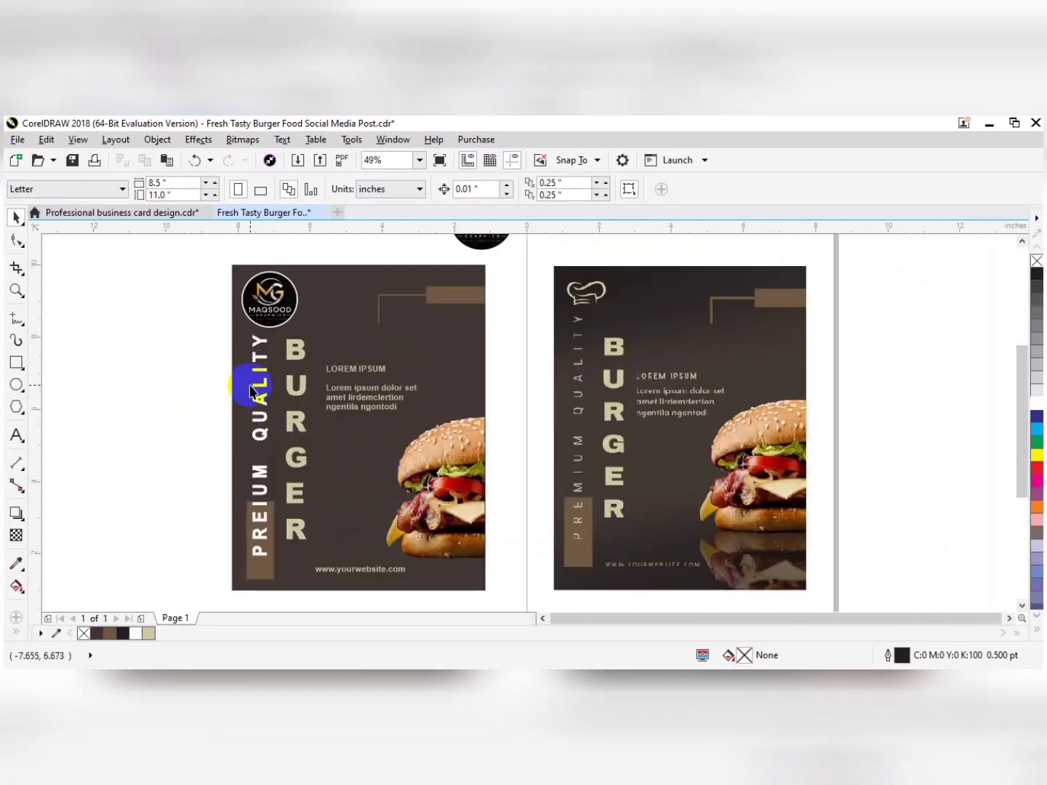
{"action": "left_click", "coordinate": [435, 331]}
{"action": "left_click", "coordinate": [1035, 624]}
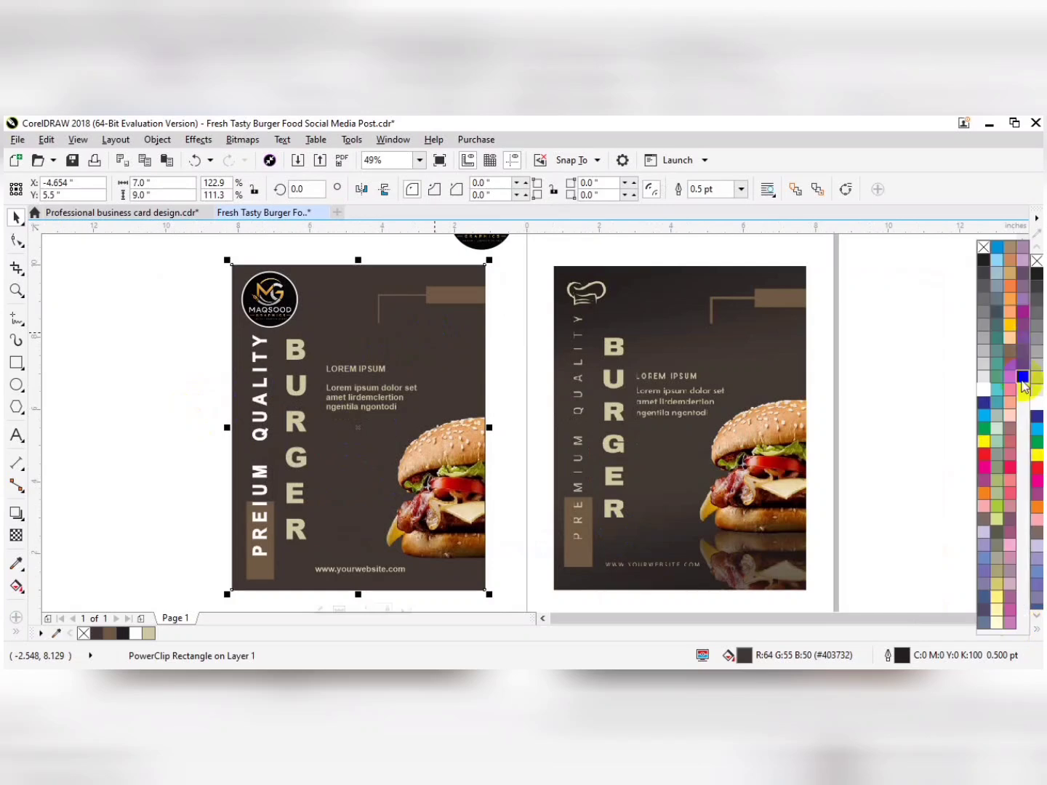
{"action": "left_click", "coordinate": [1022, 385]}
{"action": "left_click", "coordinate": [206, 334]}
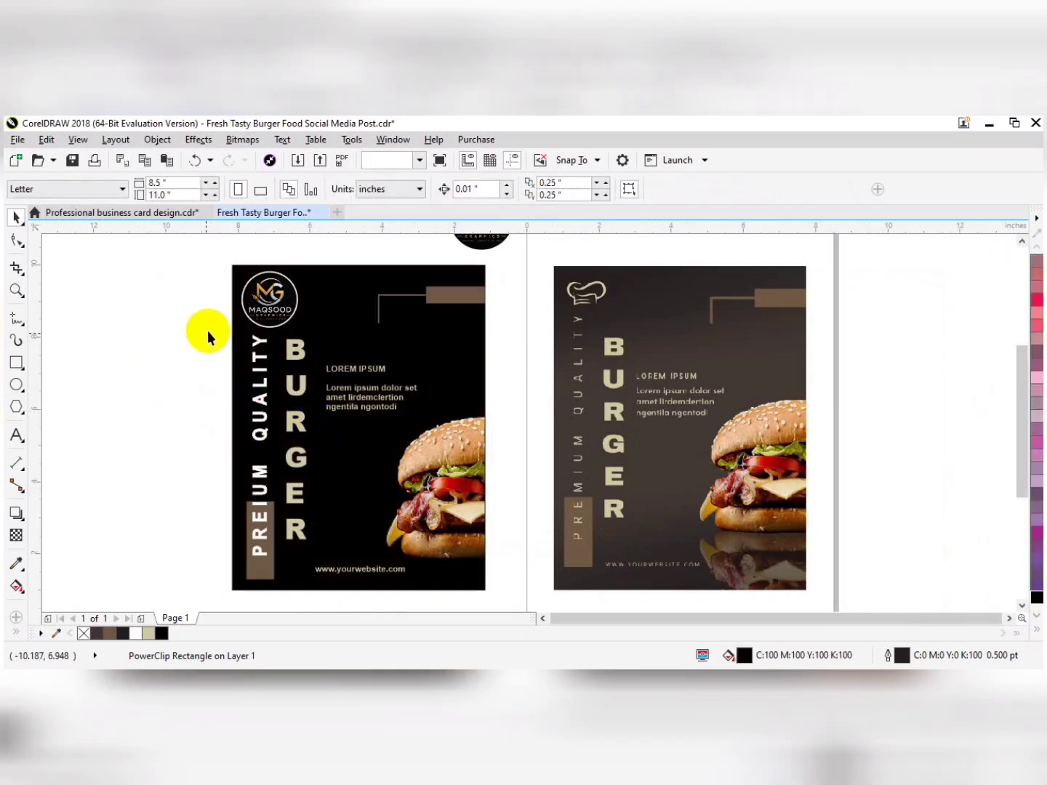
Recolour the "BURGER" text yellow and the Lorem ipsum block white.
{"action": "left_click", "coordinate": [284, 352]}
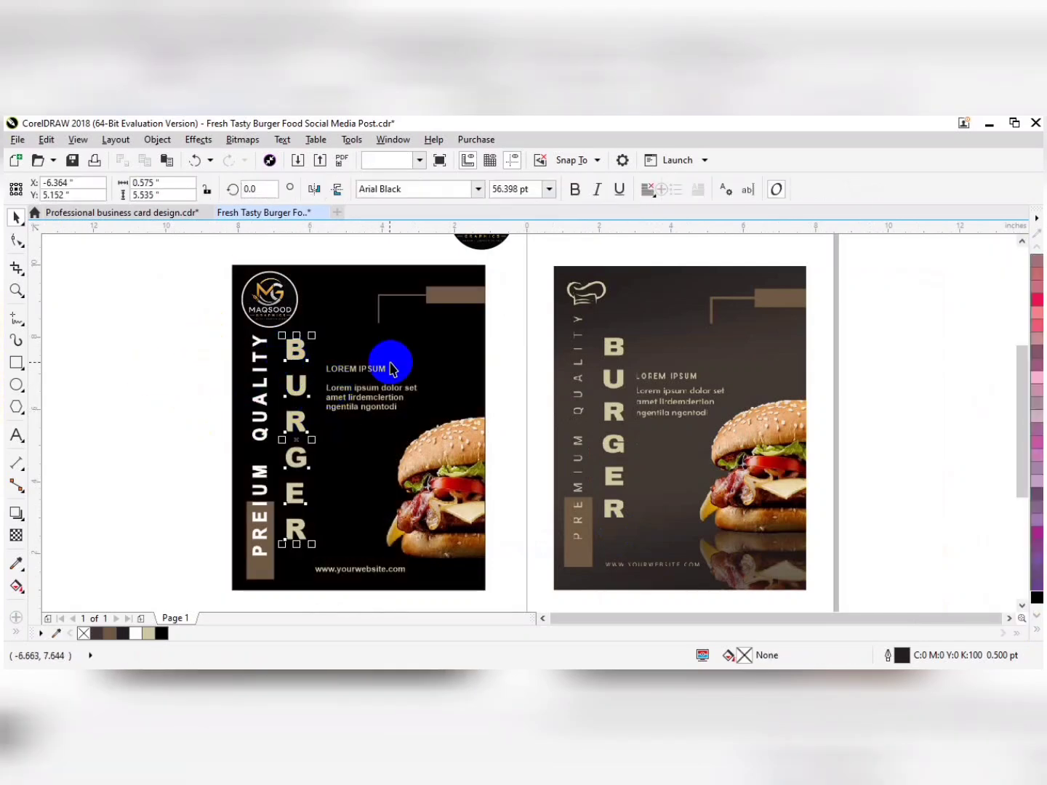
{"action": "left_click", "coordinate": [1032, 631]}
{"action": "left_click", "coordinate": [984, 440]}
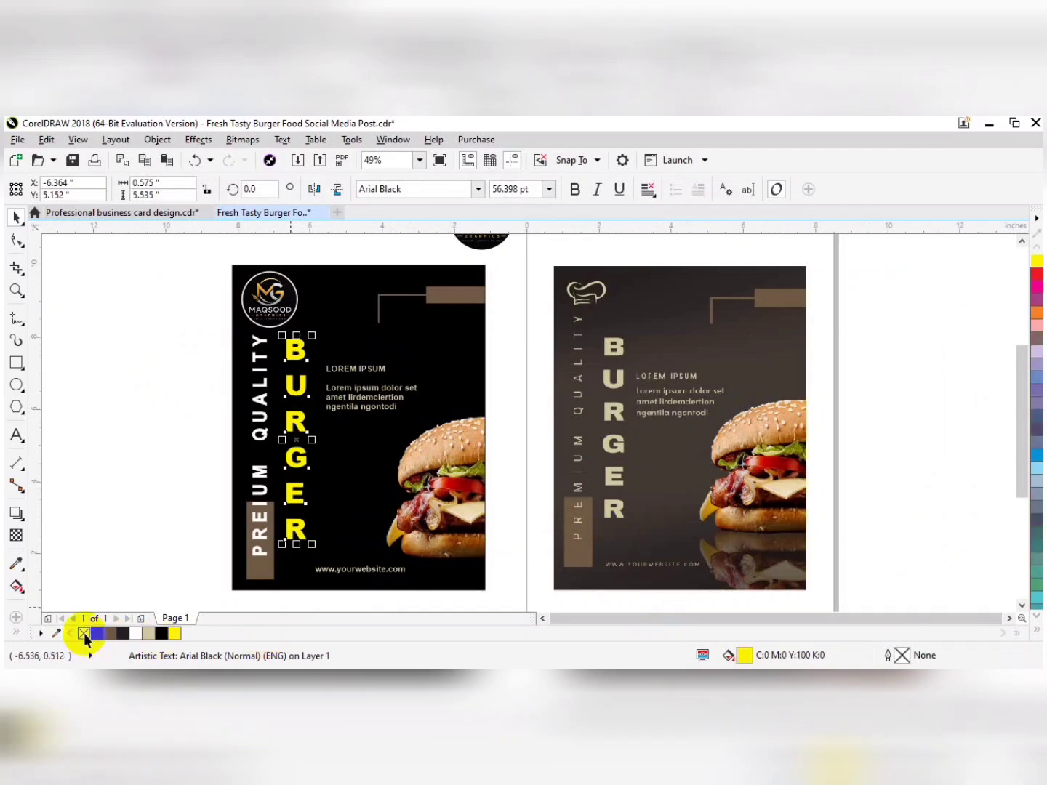
{"action": "left_click", "coordinate": [346, 404]}
{"action": "right_click", "coordinate": [135, 632]}
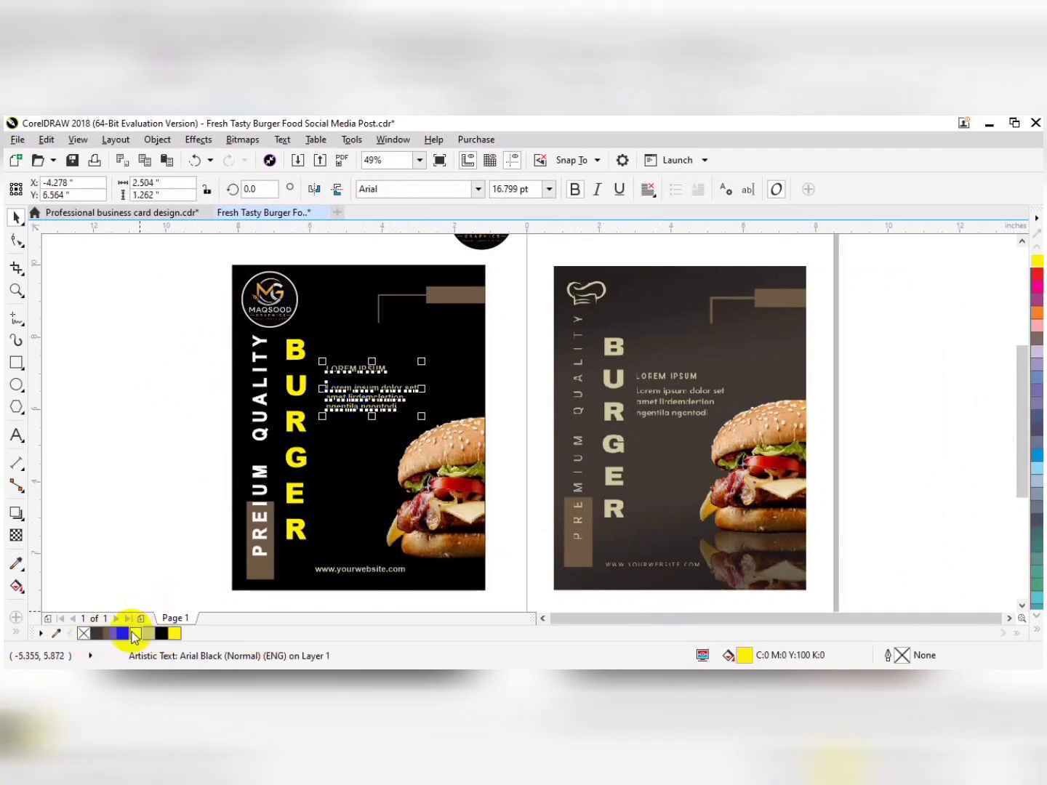
{"action": "left_click", "coordinate": [158, 466]}
Select all objects of the poster and group them.
{"action": "left_click_drag", "start_coordinate": [216, 599], "coordinate": [518, 247]}
{"action": "left_click", "coordinate": [614, 356], "text": "shift"}
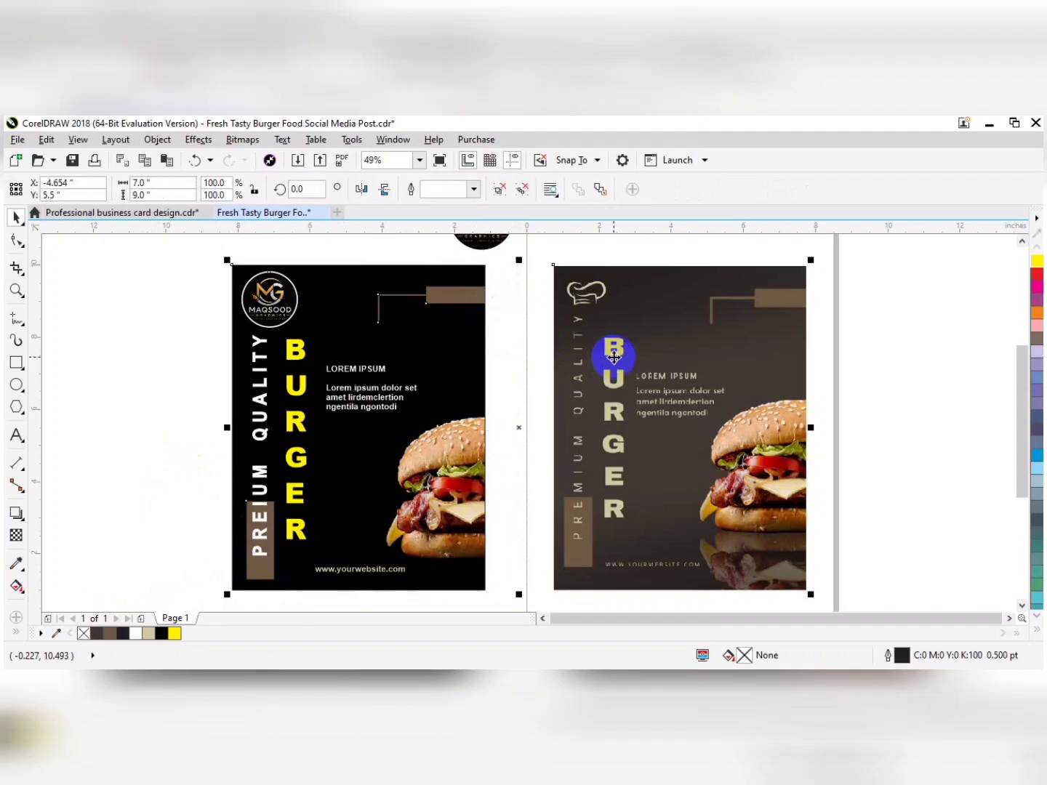
{"action": "key", "text": "ctrl+g"}
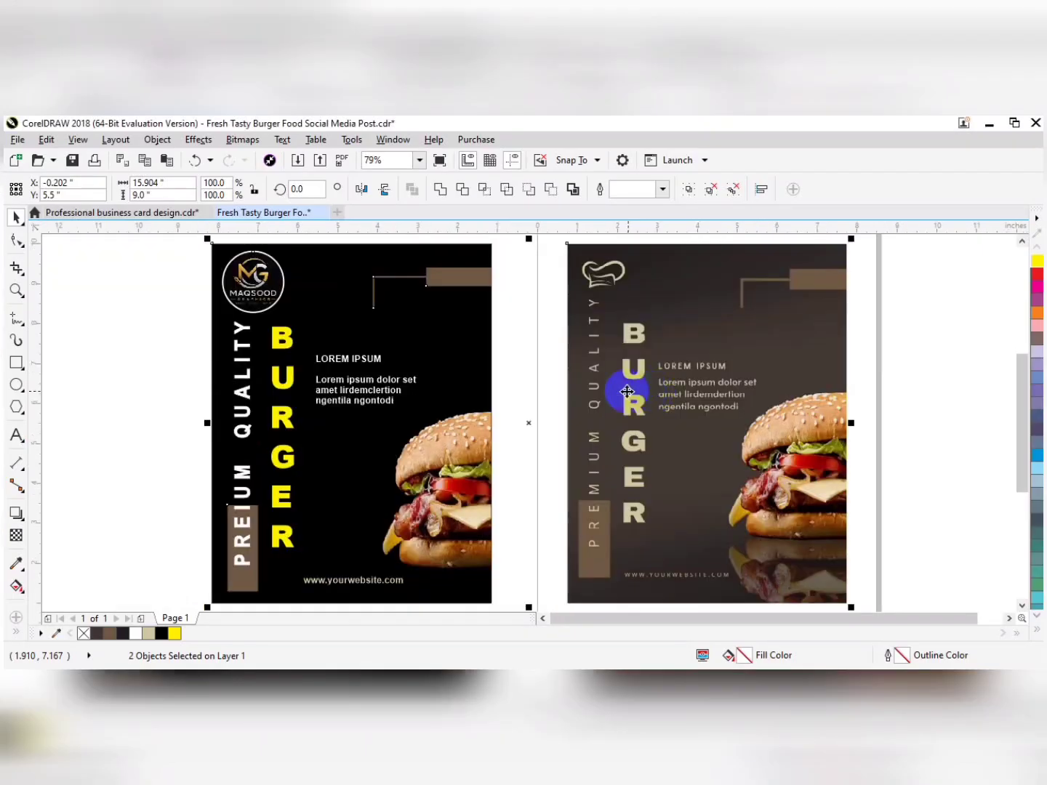
Preview the poster full screen, alone and side by side with the reference design.
{"action": "scroll", "coordinate": [563, 397], "scroll_direction": "down", "scroll_amount": 2}
{"action": "left_click_drag", "start_coordinate": [346, 523], "coordinate": [540, 313]}
{"action": "left_click_drag", "start_coordinate": [598, 374], "coordinate": [508, 396]}
{"action": "left_click", "coordinate": [535, 398], "text": "shift"}
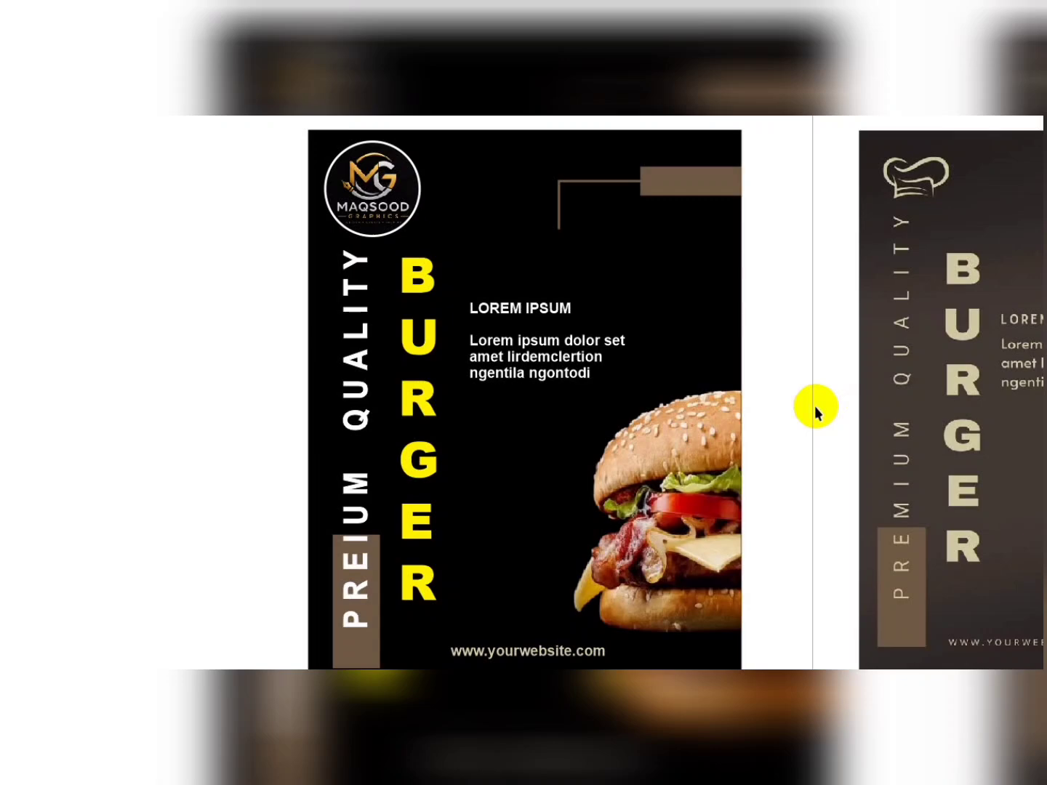
{"action": "key", "text": "Escape"}
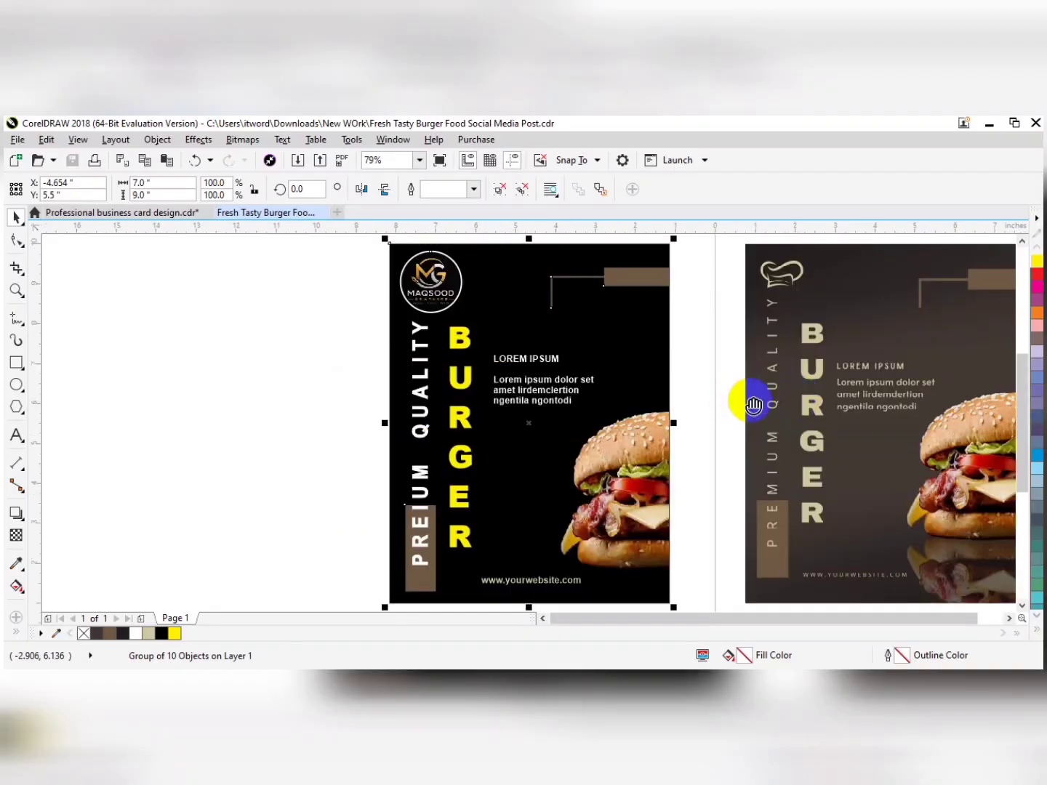
{"action": "left_click_drag", "start_coordinate": [753, 402], "coordinate": [556, 396]}
{"action": "scroll", "coordinate": [555, 396], "scroll_direction": "down", "scroll_amount": 2}
{"action": "left_click", "coordinate": [630, 389], "text": "shift"}
{"action": "key", "text": "shift+F2"}
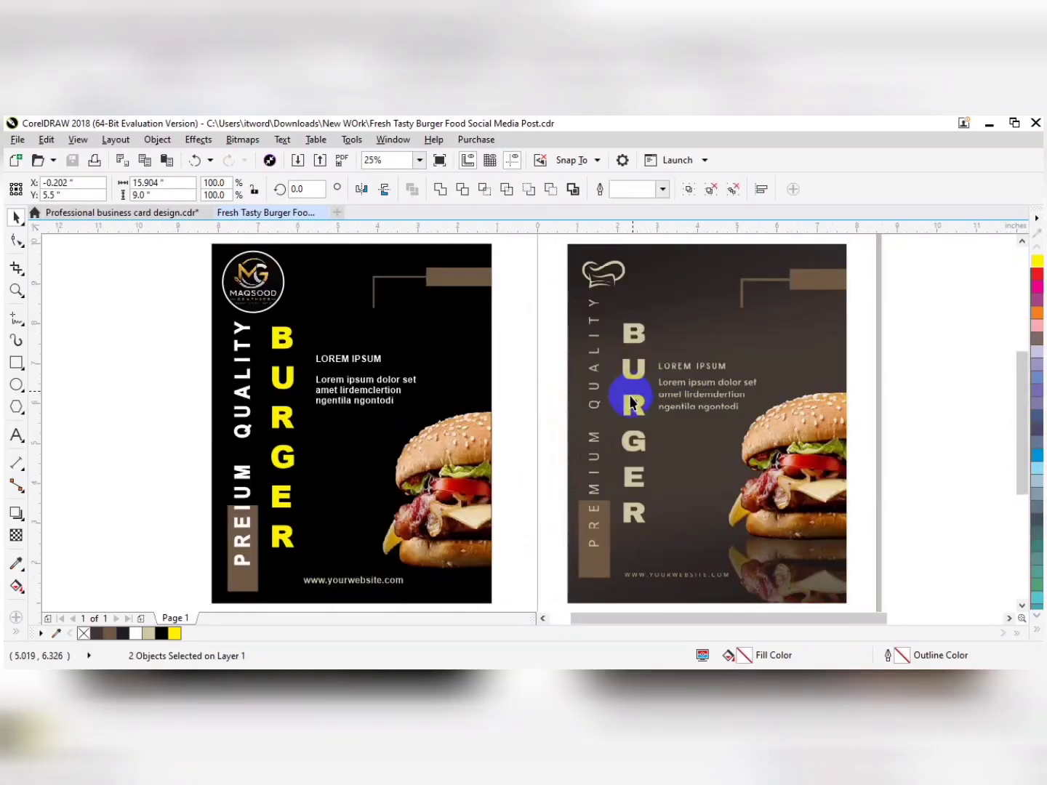
{"action": "key", "text": "F9"}
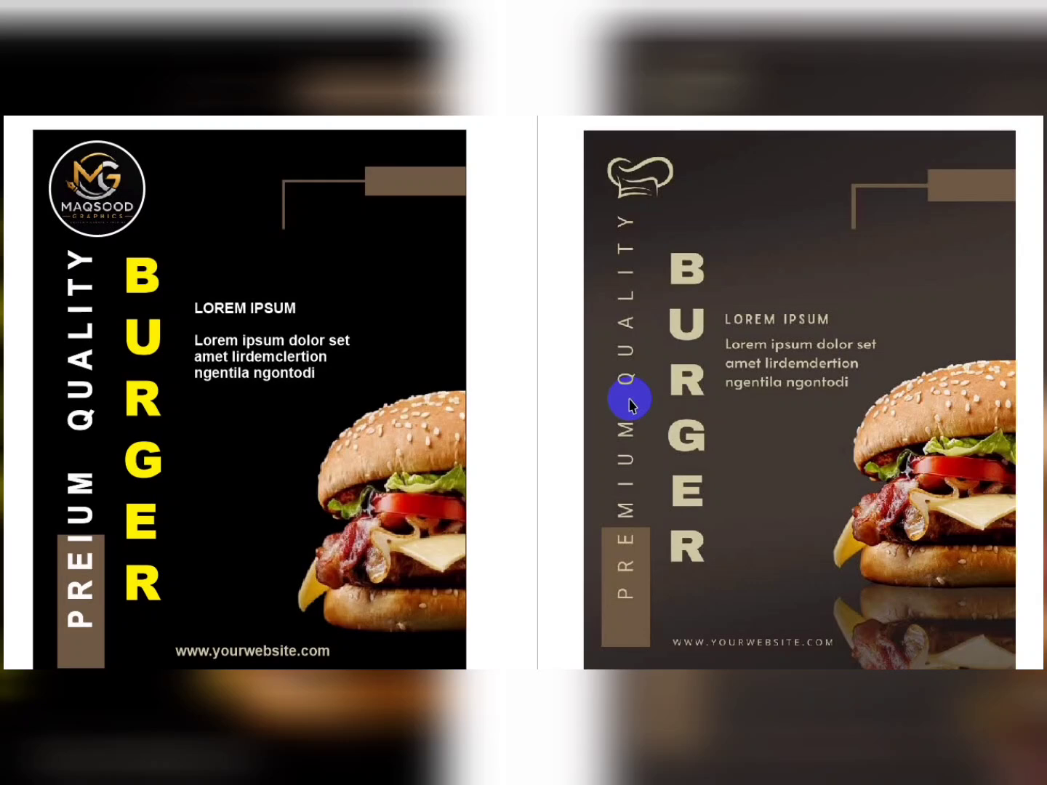
{"action": "key", "text": "Escape"}
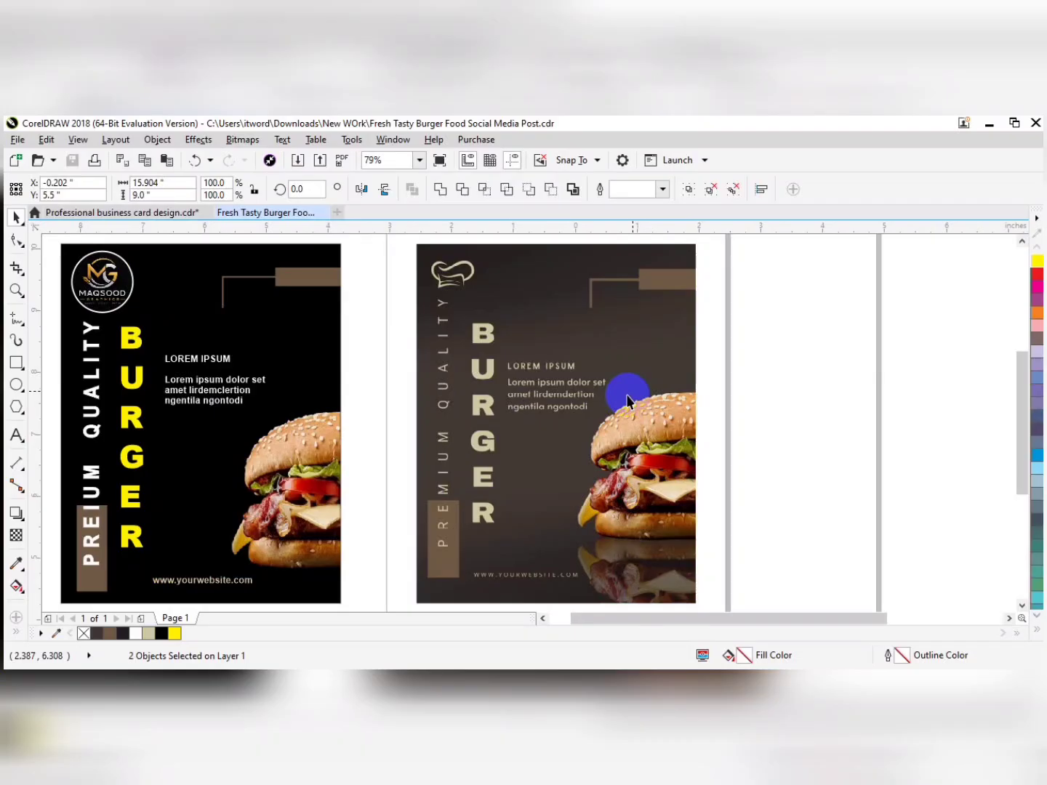
{"action": "left_click", "coordinate": [540, 376]}
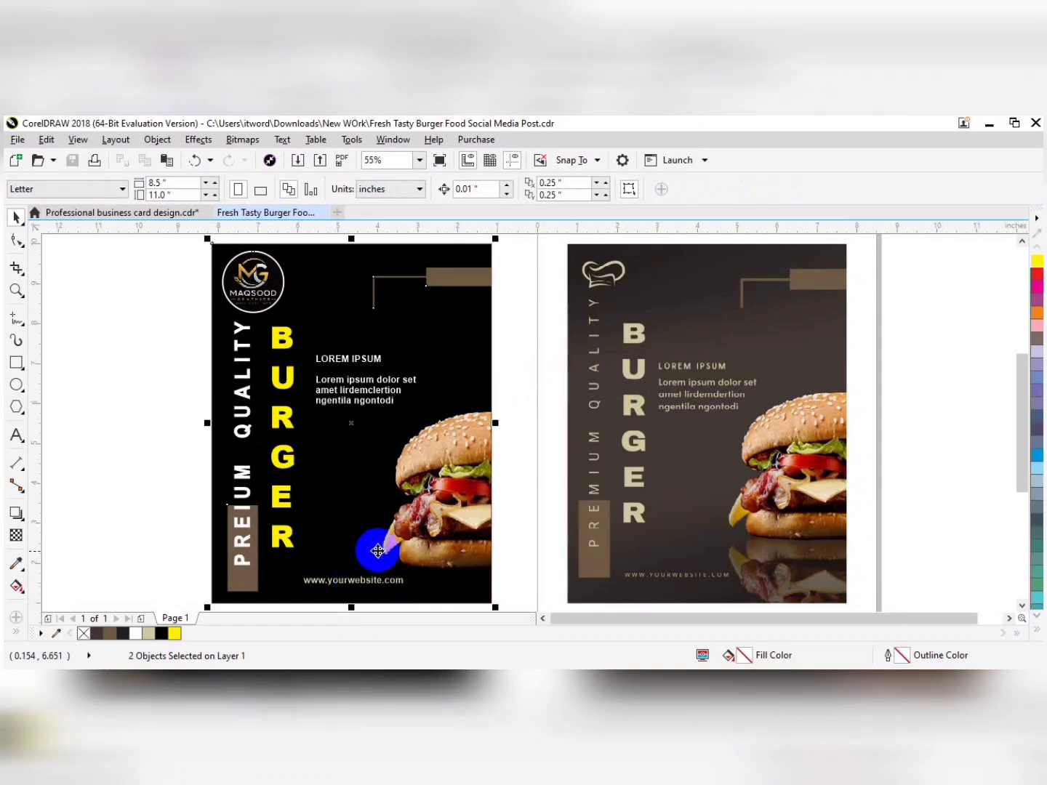
{"action": "left_click", "coordinate": [446, 465]}
{"action": "left_click", "coordinate": [499, 189]}
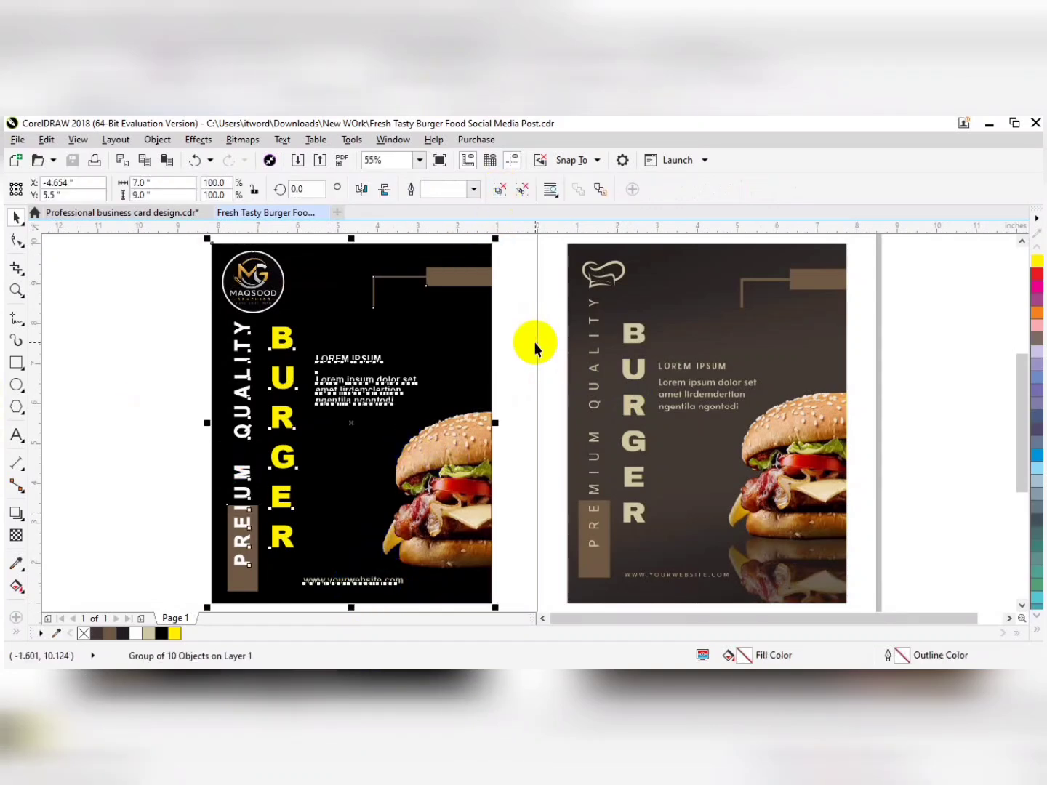
Place a copy of the round logo between the Lorem ipsum text and the website line, and remove the copy's outline.
{"action": "left_click", "coordinate": [246, 285]}
{"action": "left_click_drag", "start_coordinate": [255, 282], "coordinate": [352, 465]}
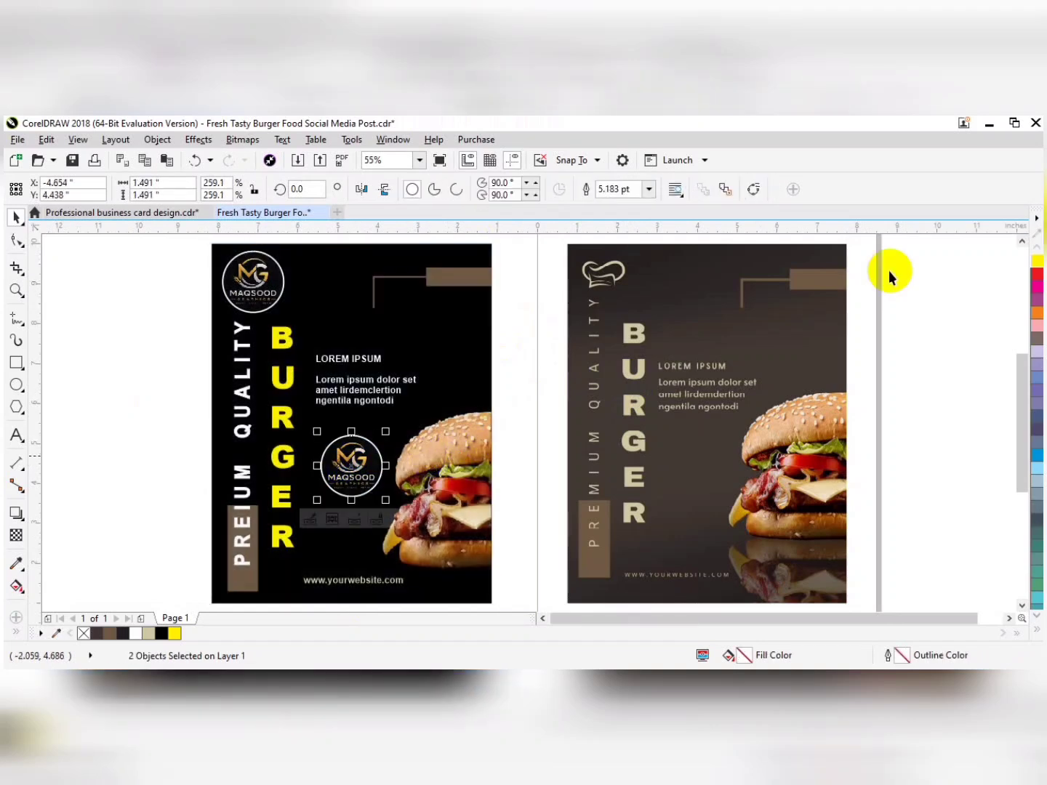
{"action": "right_click", "coordinate": [83, 633]}
Tighten the letter spacing of the vertical "PREIUM QUALITY" text so it is about 5.62 inches long.
{"action": "scroll", "coordinate": [252, 468], "scroll_direction": "down", "scroll_amount": 2}
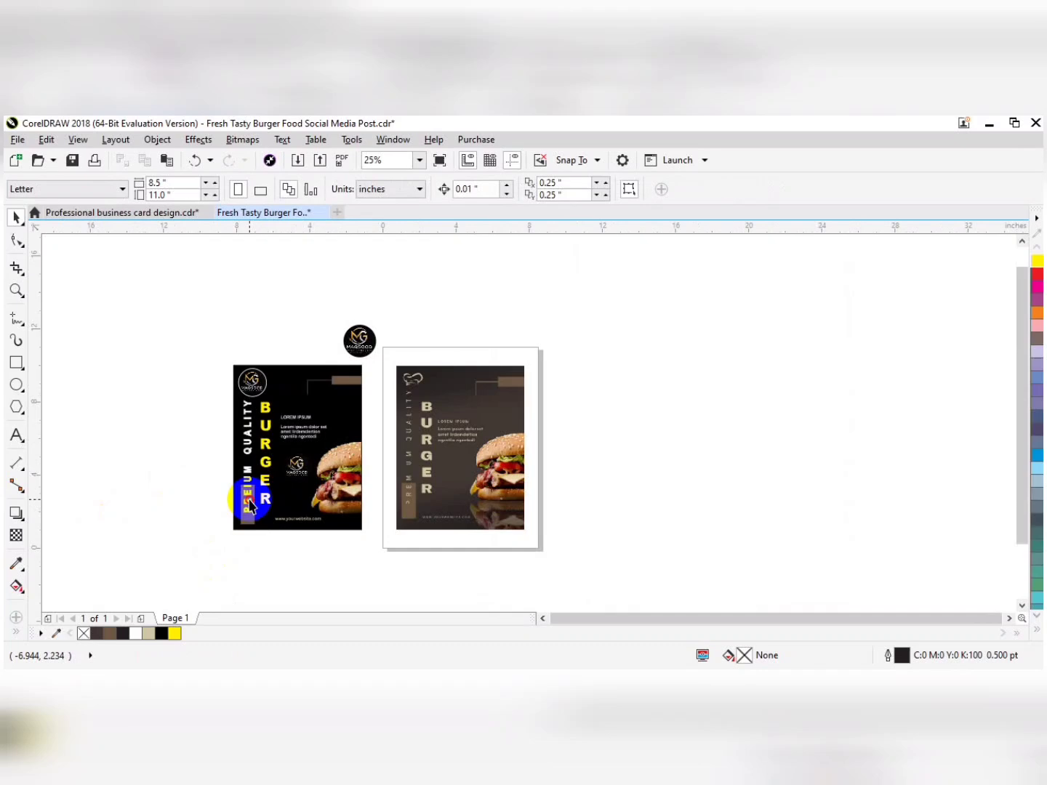
{"action": "left_click", "coordinate": [250, 501]}
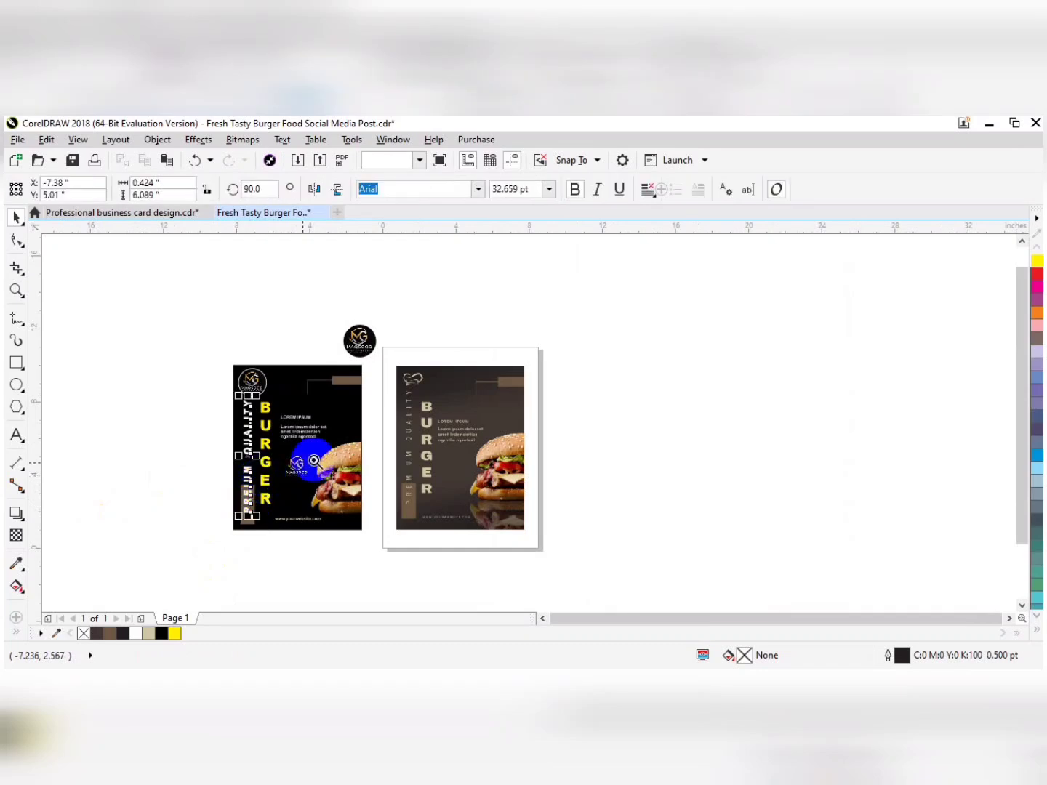
{"action": "key", "text": "F2"}
{"action": "left_click_drag", "start_coordinate": [407, 421], "coordinate": [181, 540]}
{"action": "key", "text": "F10"}
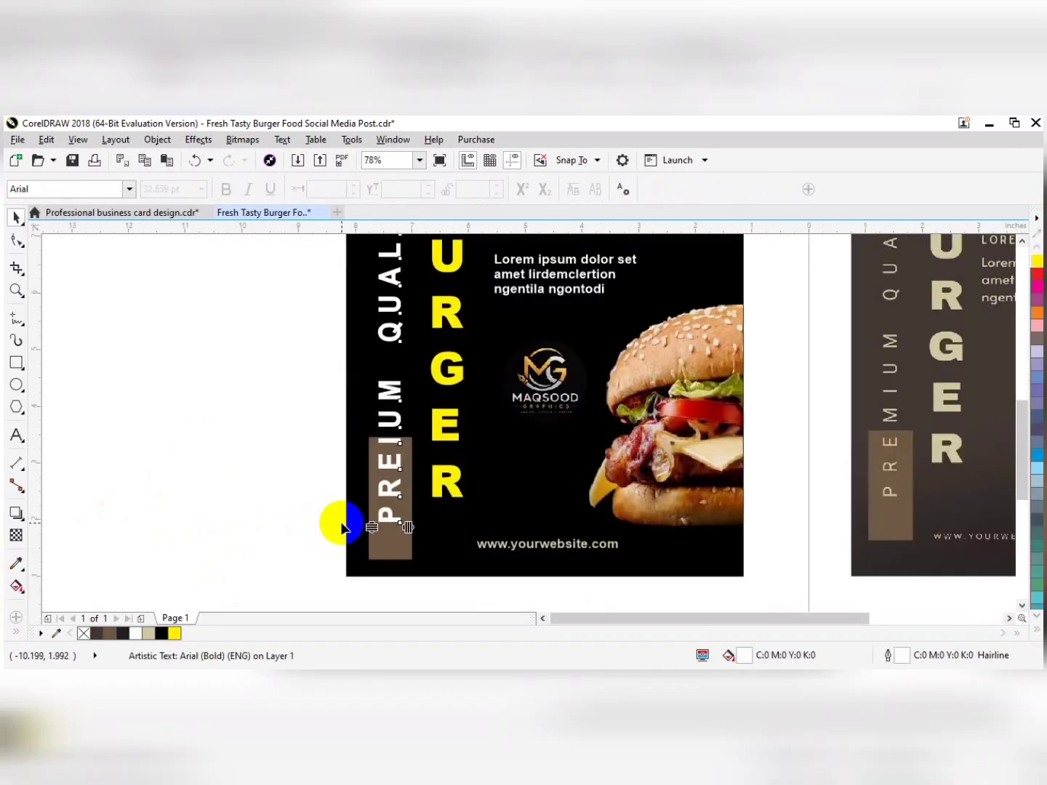
{"action": "left_click", "coordinate": [373, 525]}
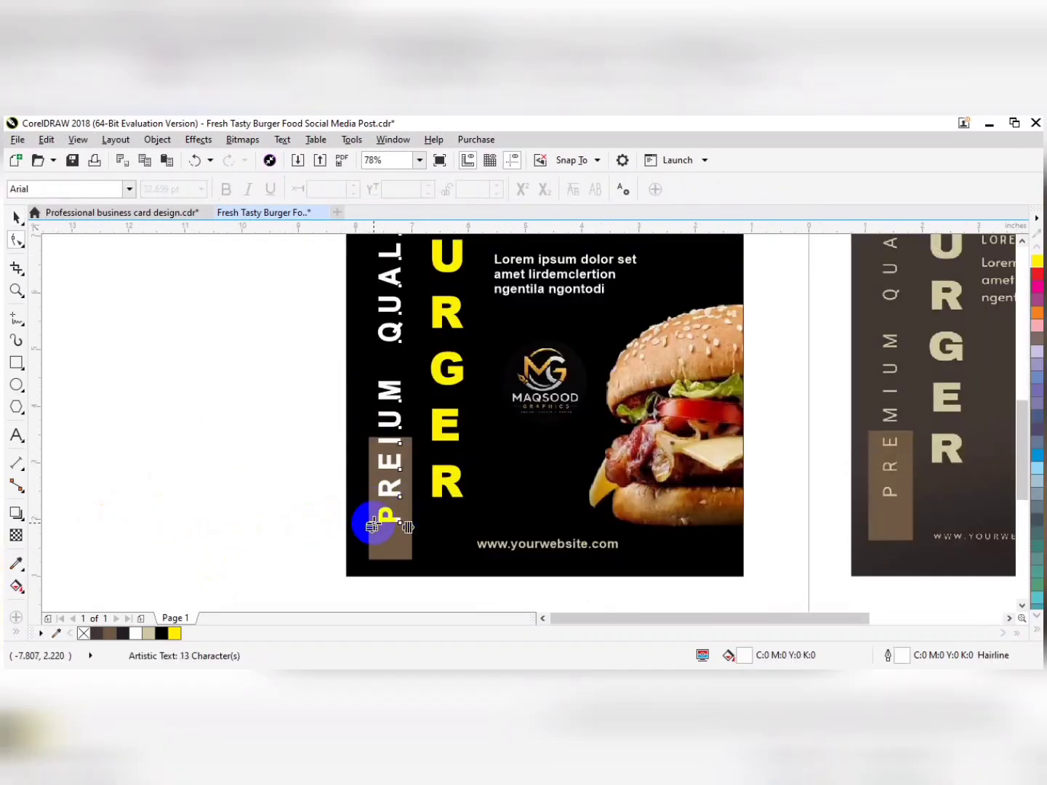
{"action": "left_click_drag", "start_coordinate": [408, 526], "coordinate": [393, 493]}
{"action": "key", "text": "space"}
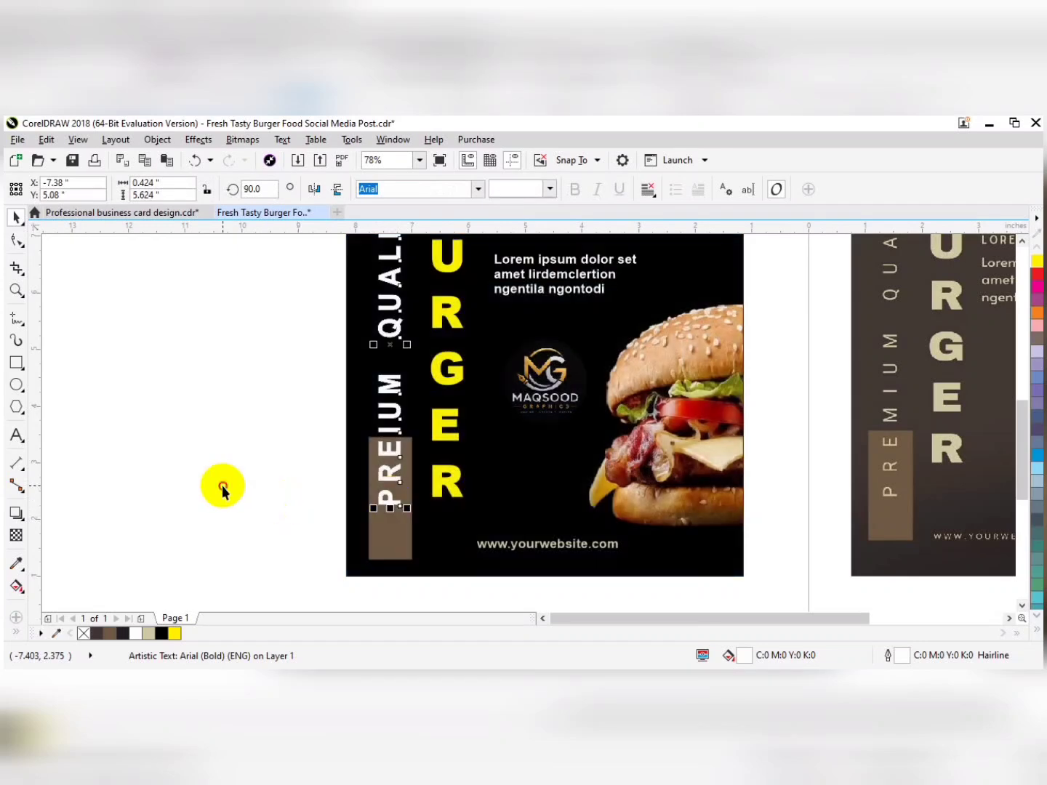
{"action": "left_click", "coordinate": [229, 486]}
Select all objects of the black poster together with the reference design.
{"action": "scroll", "coordinate": [299, 521], "scroll_direction": "down", "scroll_amount": 2}
{"action": "left_click_drag", "start_coordinate": [261, 556], "coordinate": [488, 261]}
{"action": "left_click", "coordinate": [559, 347]}
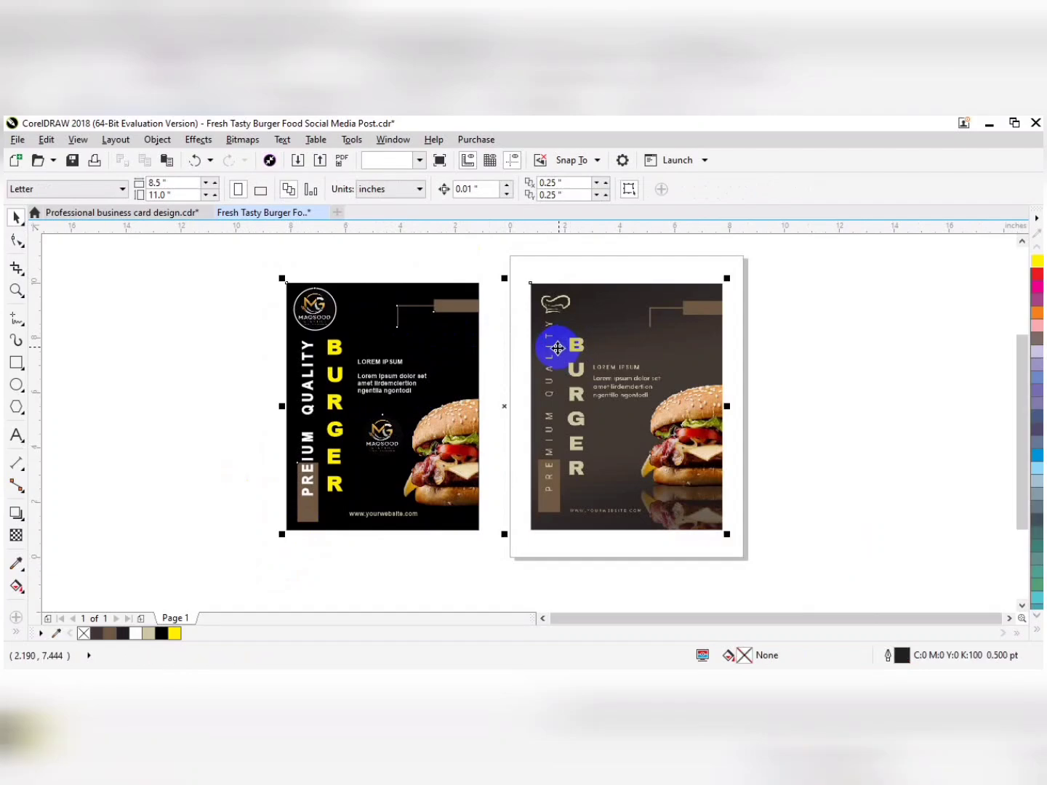